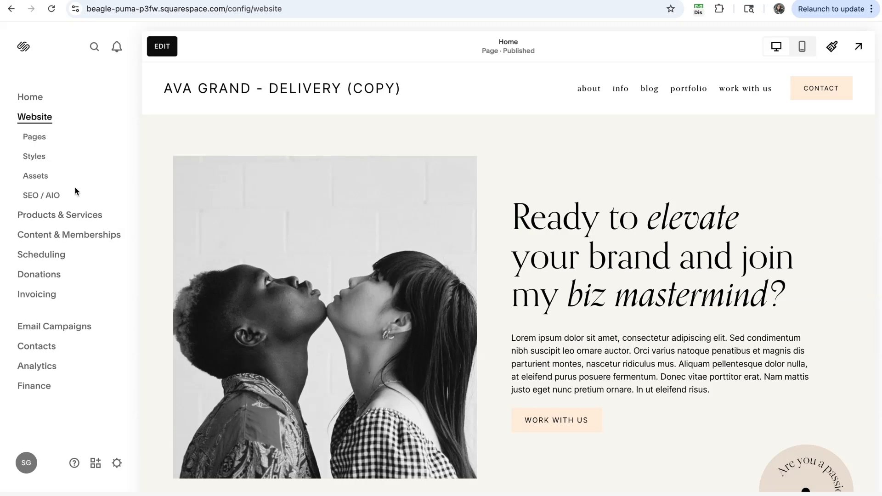
Search the site settings for "promo" and open the Promotional Pop-Up settings
text(/)
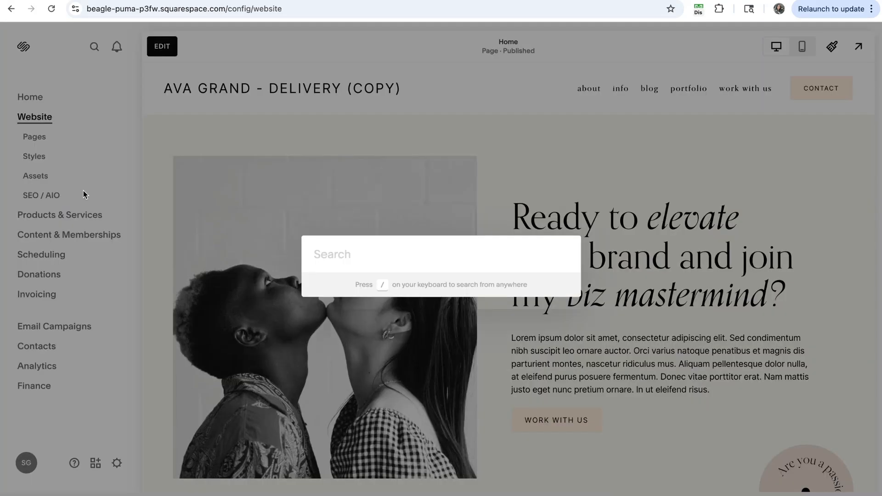
text(promoto)
key(BackSpace)
key(BackSpace)
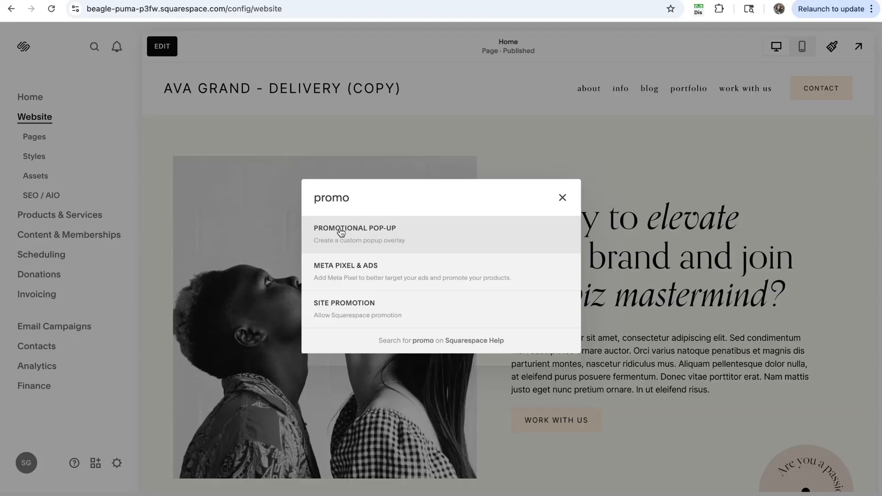
click(400, 231)
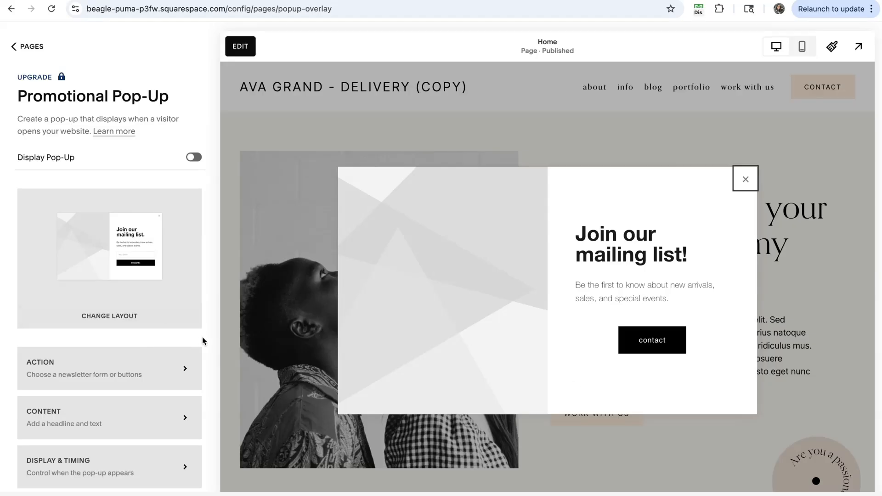
Try the Spring Sale layout and the full-width mailing list banner layout for the pop-up
click(99, 310)
mouse_move(105, 311)
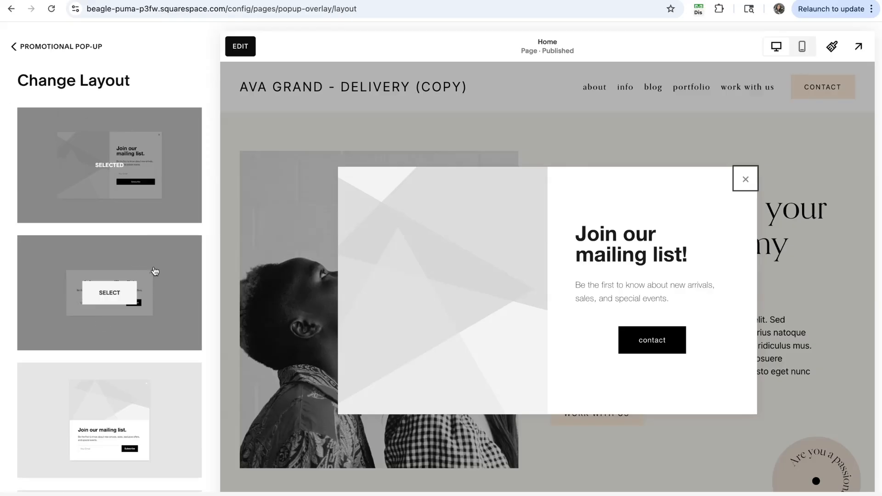
scroll(155, 271, down, 6)
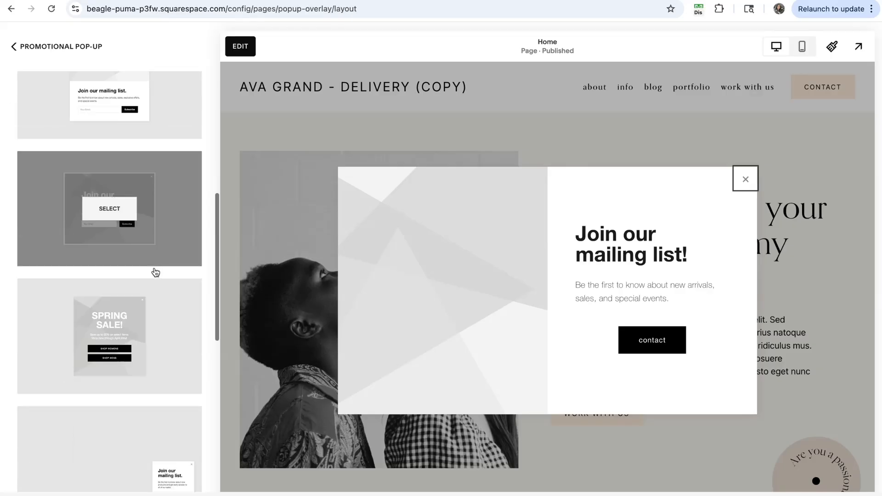
scroll(156, 273, down, 1)
click(109, 302)
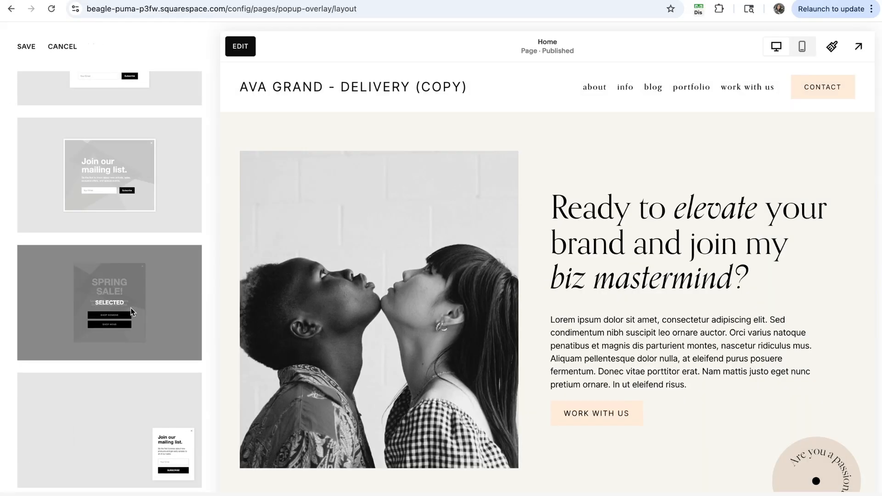
scroll(131, 308, down, 4)
click(109, 392)
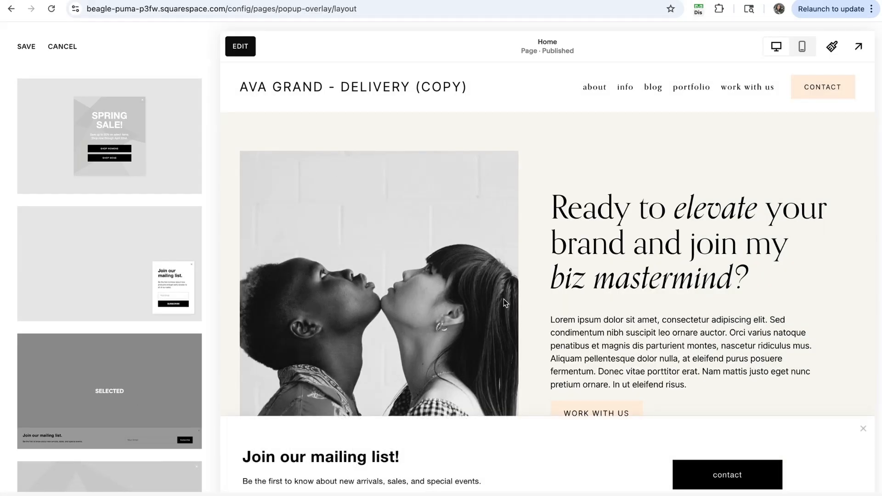
Try the text-only mailing list card layout and the layout with the image above the text
scroll(80, 346, down, 6)
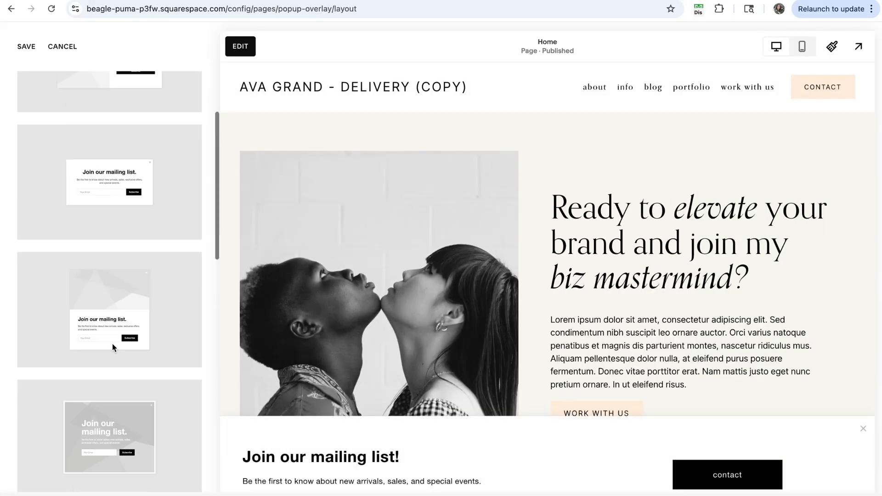
click(117, 205)
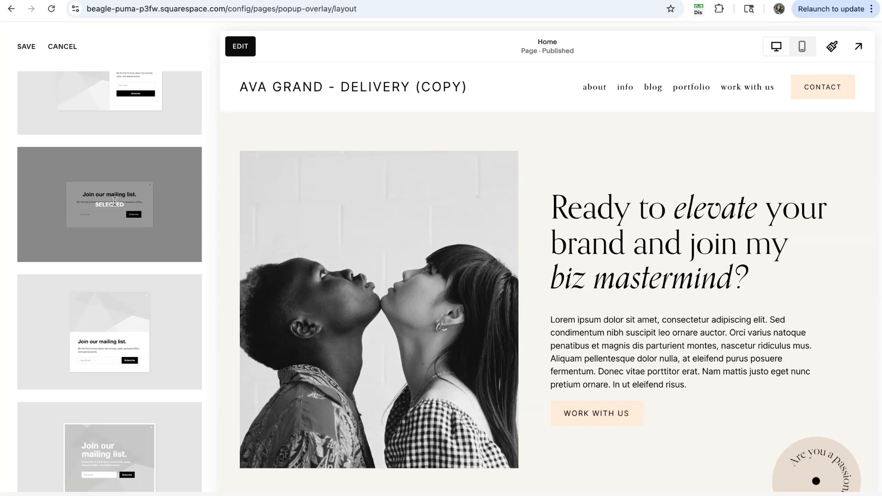
scroll(130, 257, up, 1)
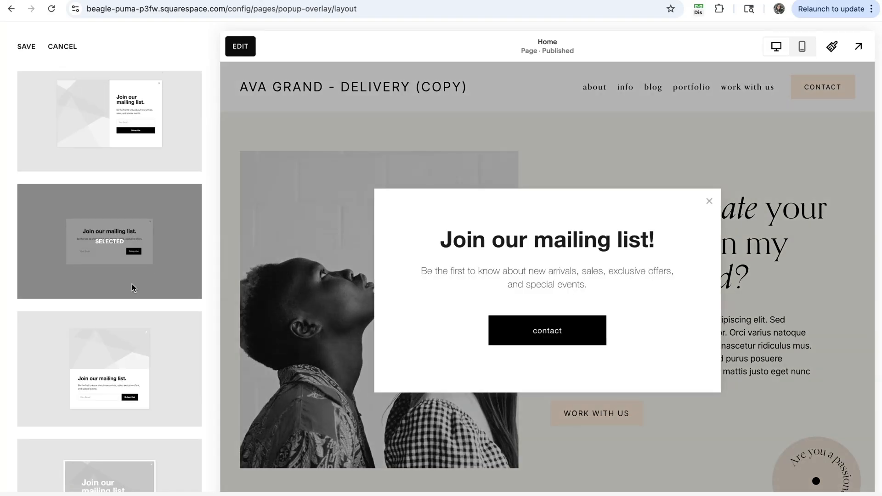
scroll(124, 337, down, 1)
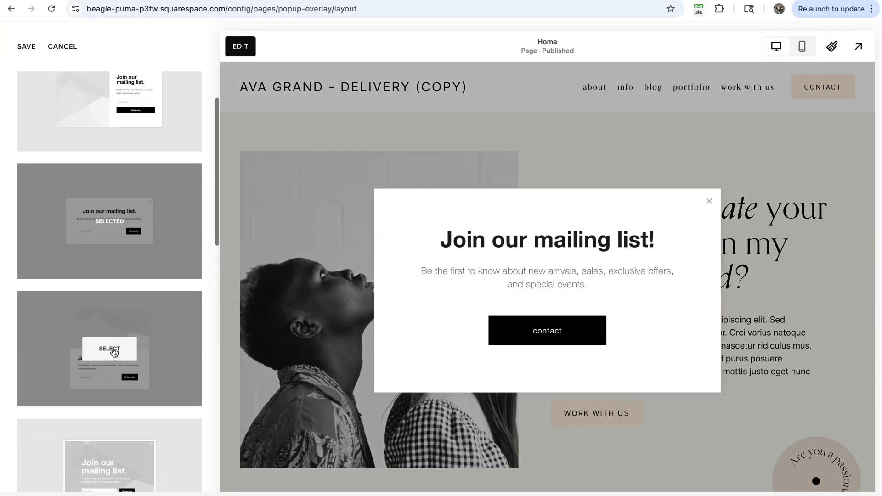
click(103, 351)
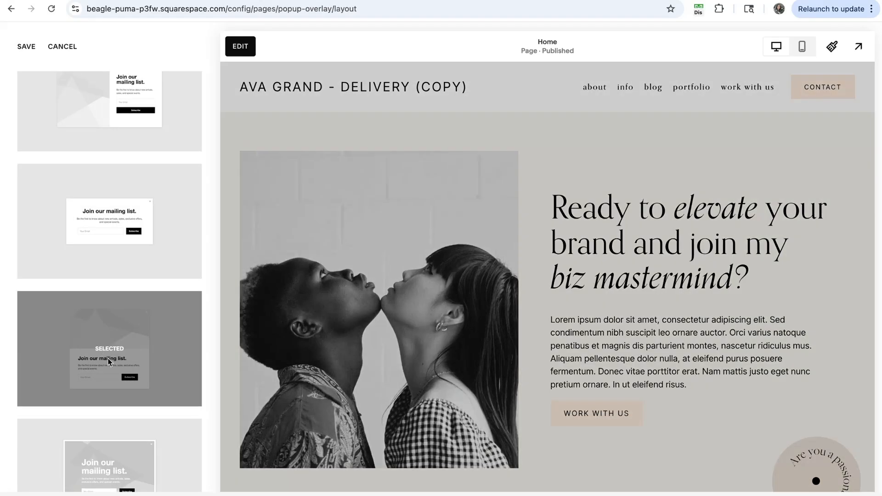
Try the small corner card layout for the mailing list pop-up
scroll(142, 345, down, 5)
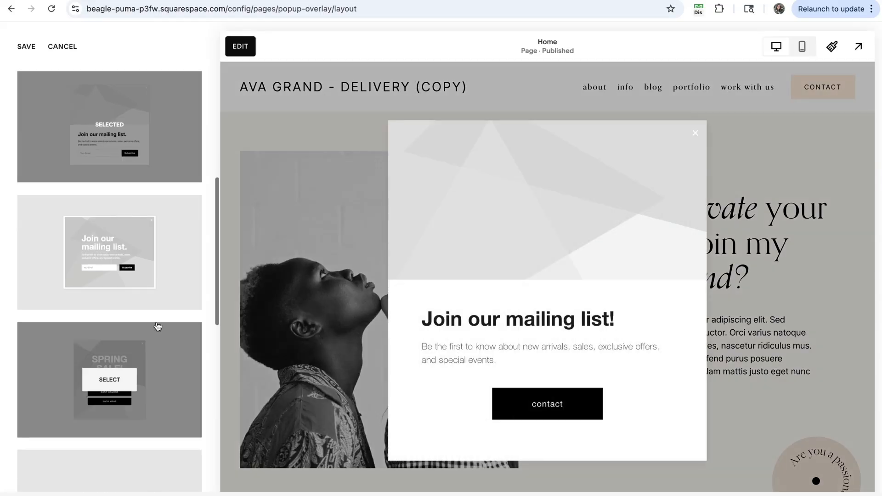
scroll(135, 408, down, 5)
scroll(141, 408, down, 1)
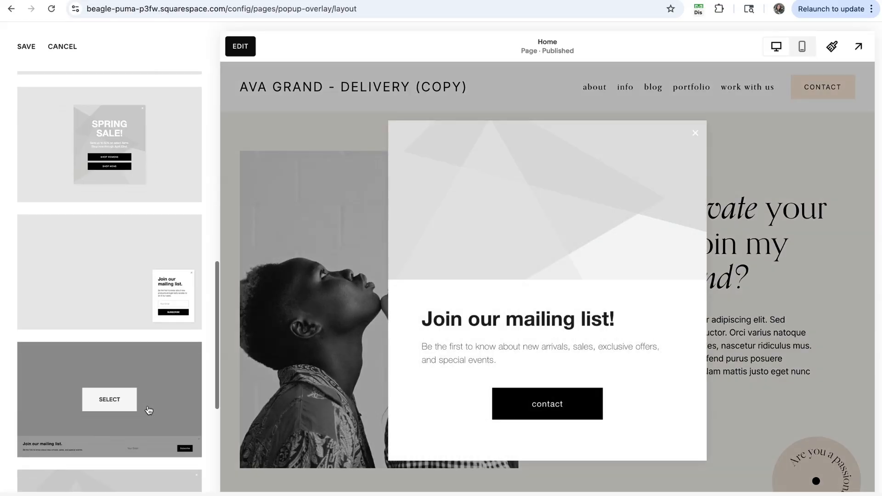
click(173, 284)
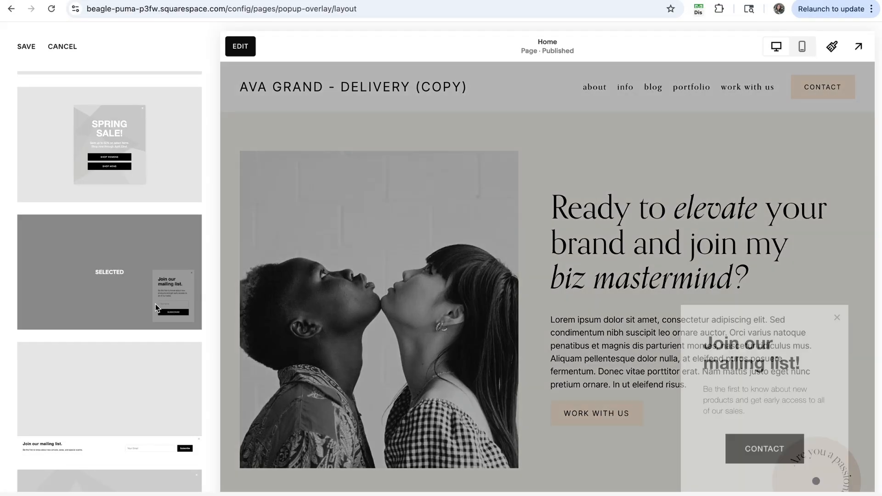
scroll(122, 410, down, 2)
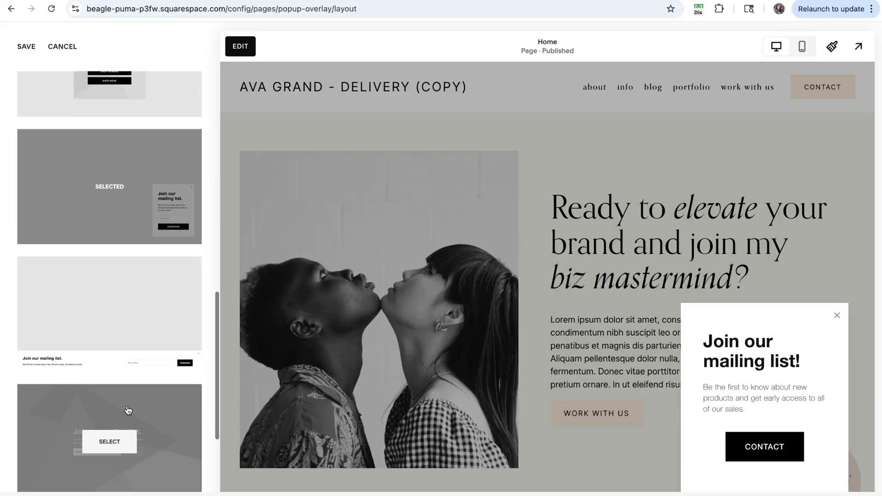
Apply the first pop-up layout, with the image beside the mailing list text, and save it
scroll(124, 408, up, 6)
scroll(129, 407, up, 5)
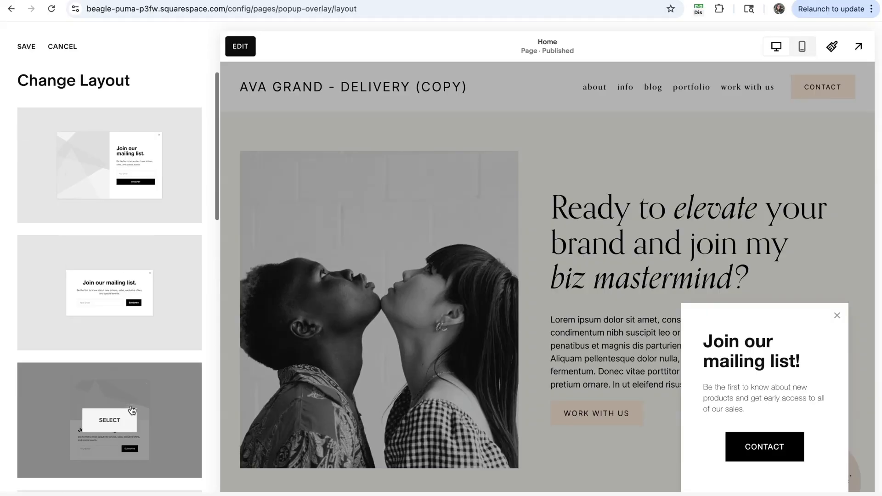
click(115, 164)
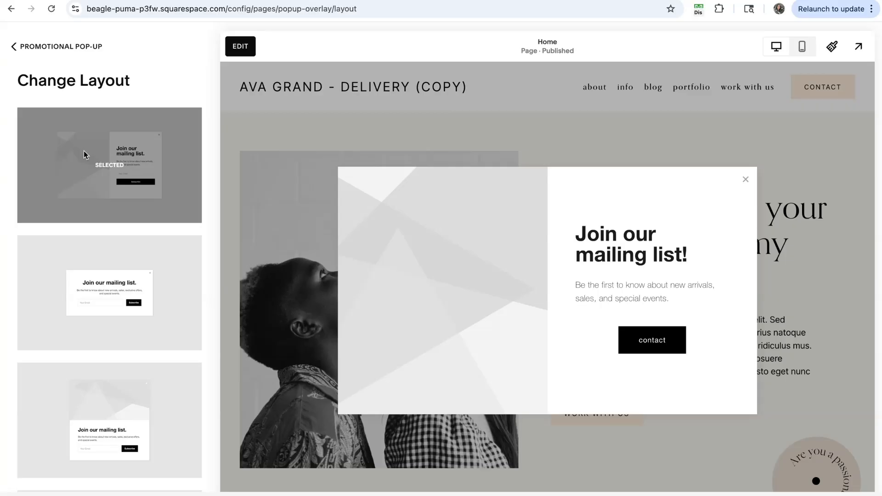
click(118, 191)
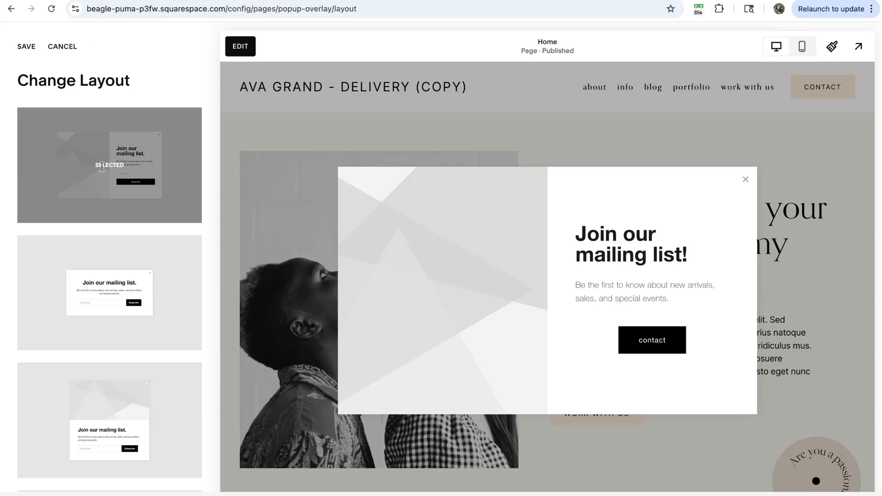
click(25, 48)
click(39, 47)
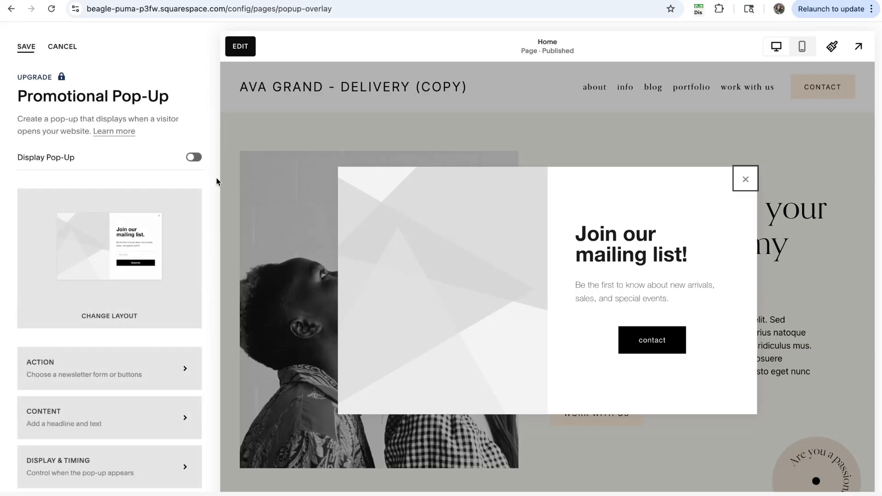
click(25, 48)
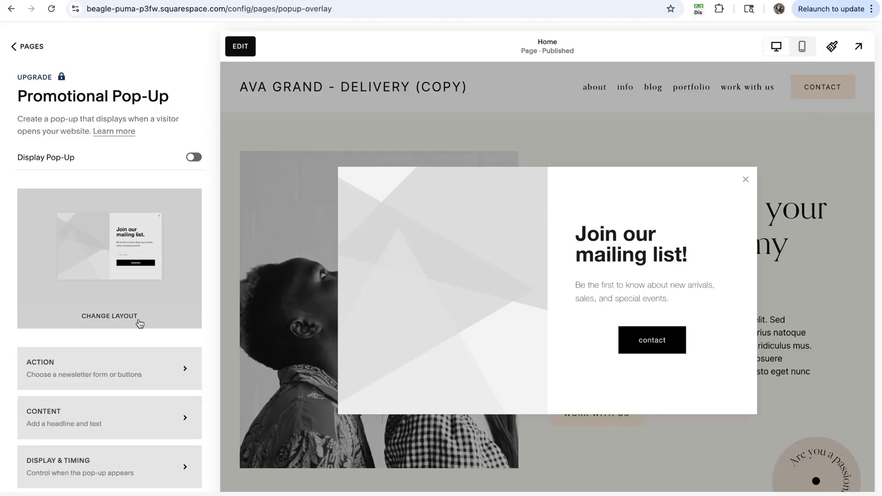
Open the pop-up's Action settings and set the goal to Sign up for a newsletter
scroll(99, 338, down, 1)
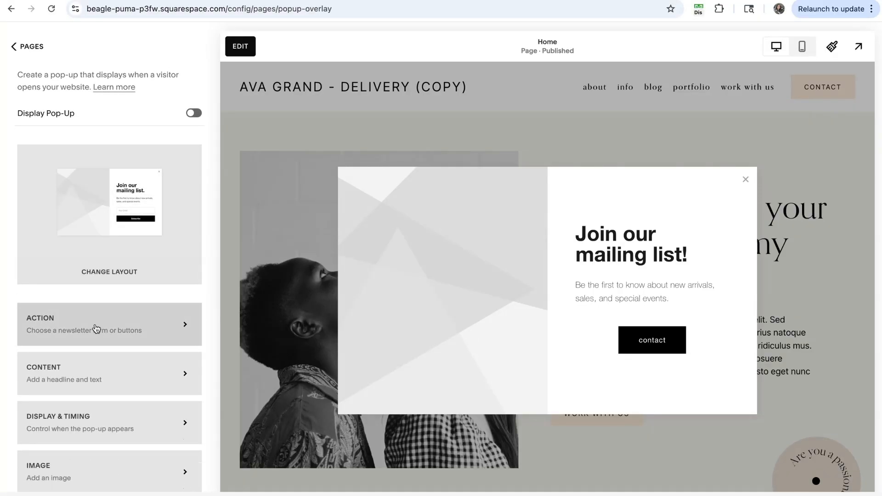
click(96, 328)
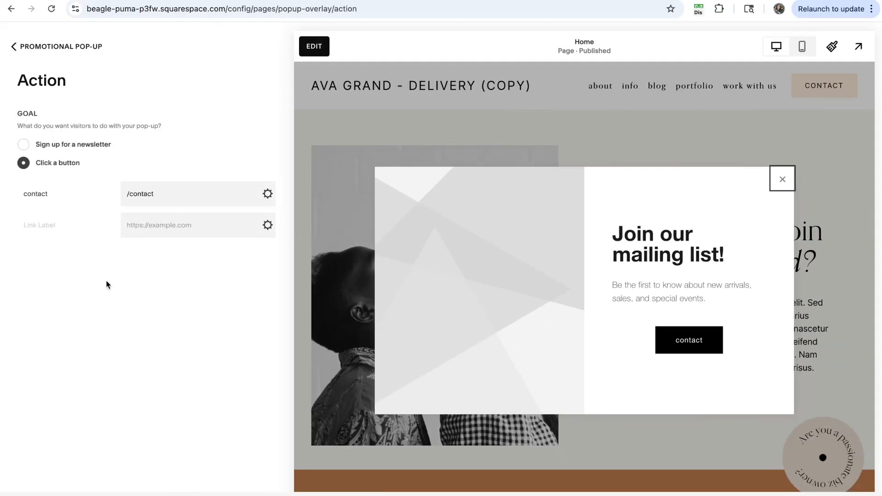
click(24, 145)
click(25, 166)
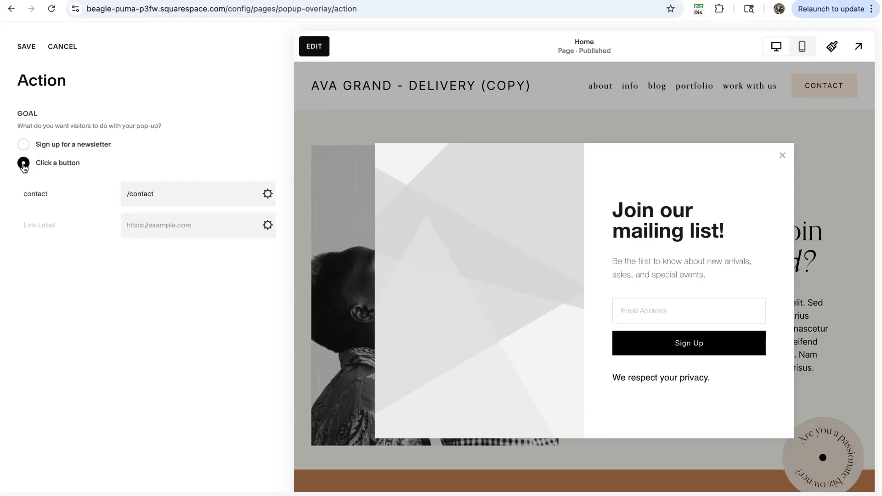
click(24, 144)
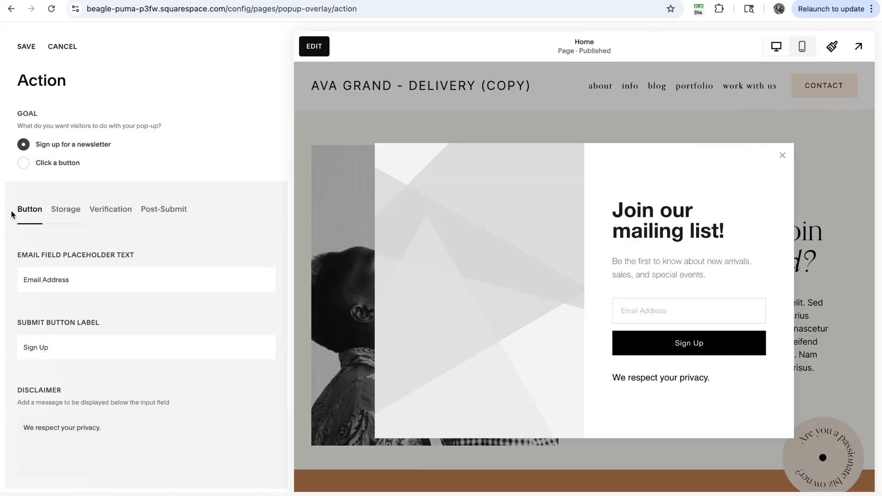
Set the newsletter form's submit button label to "Subscribe" and delete the disclaimer text
triple_click(43, 279)
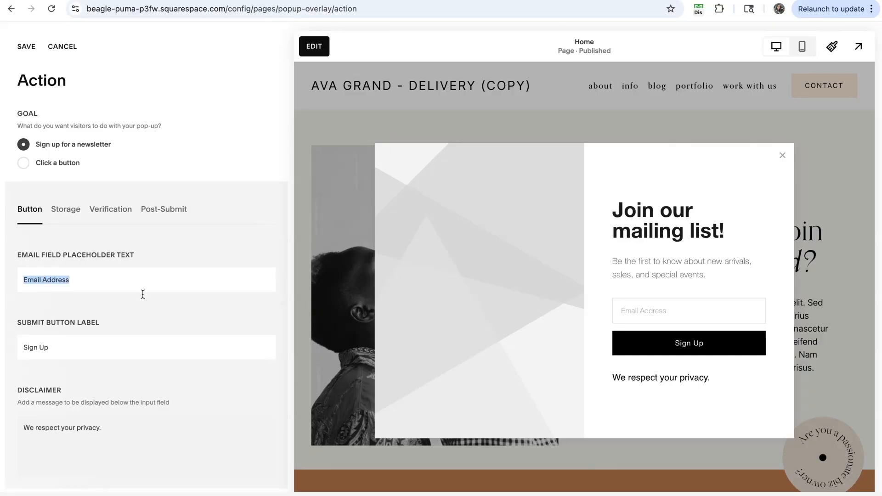
click(111, 311)
triple_click(33, 348)
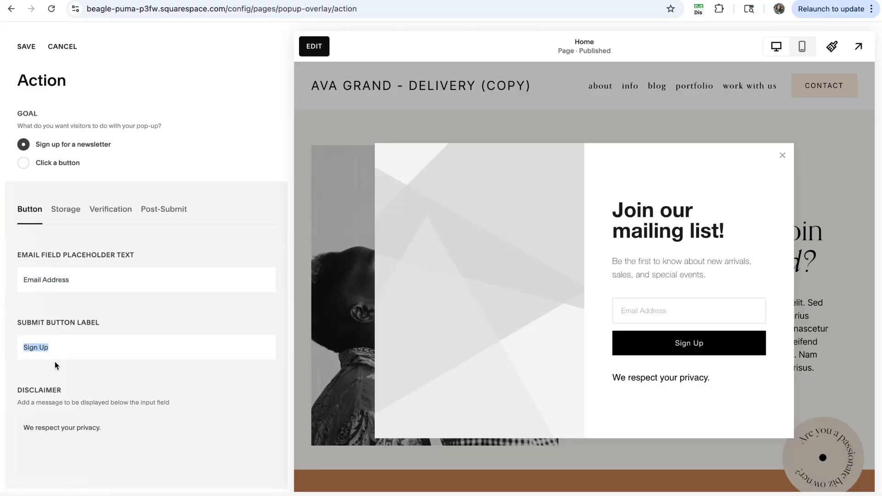
text(Subscribe)
triple_click(56, 428)
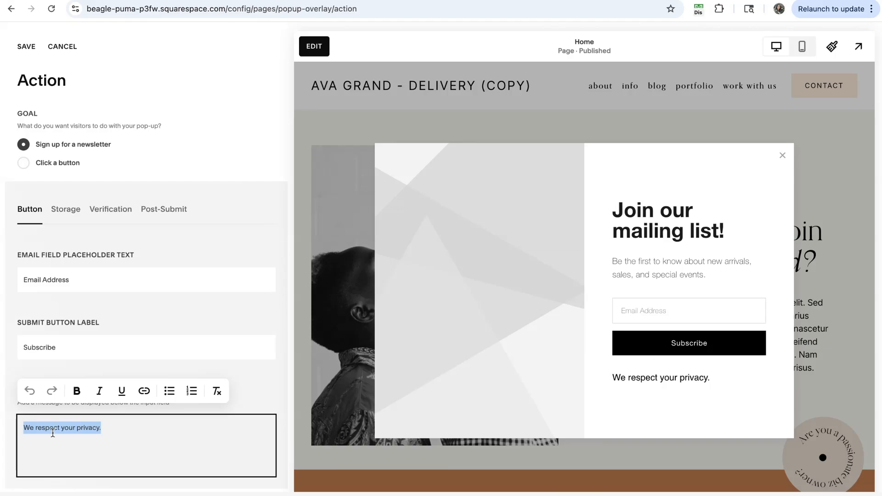
key(BackSpace)
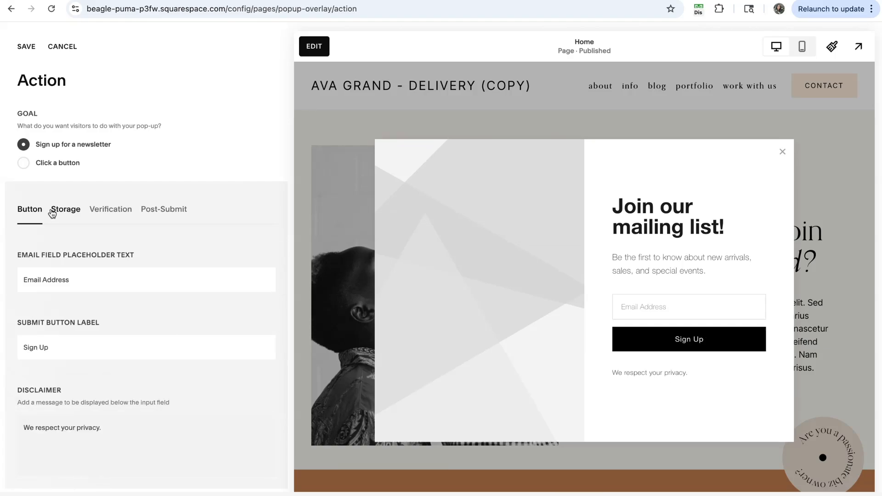
Examine the newsletter form's storage options, including other connectable services, and its verification settings
click(55, 213)
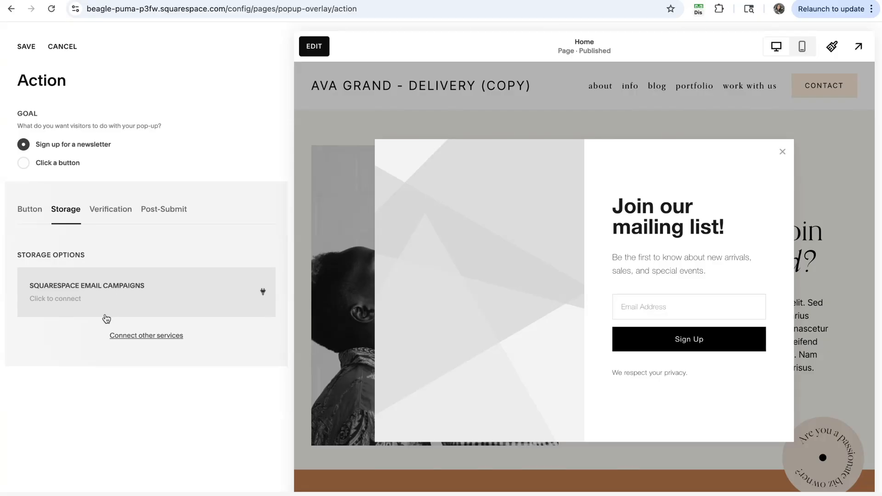
click(146, 336)
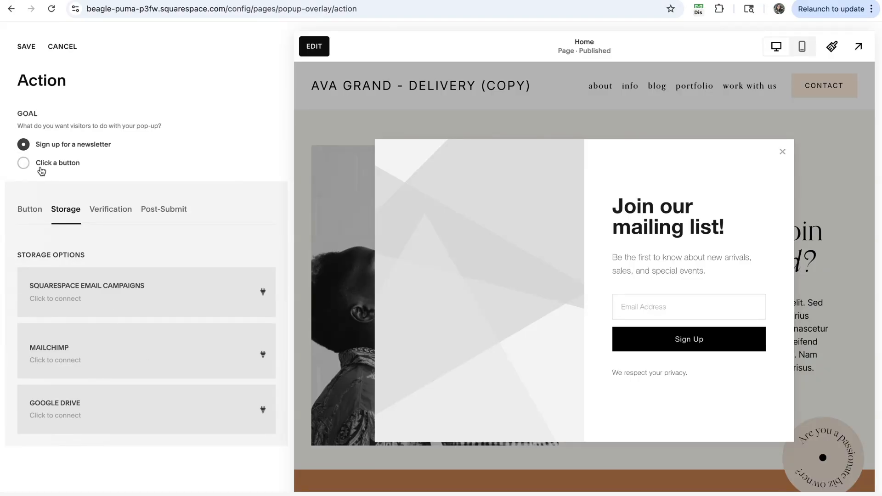
click(100, 215)
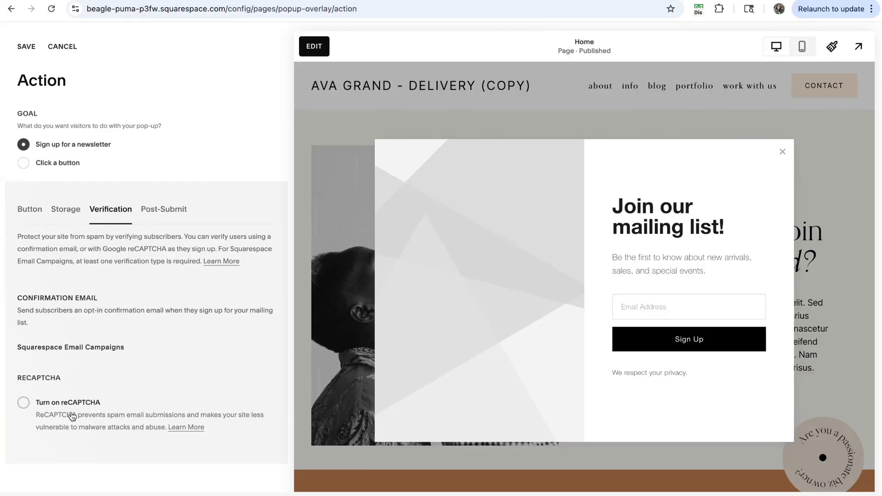
Examine the newsletter form's post-submit message and post-submit HTML settings
click(161, 214)
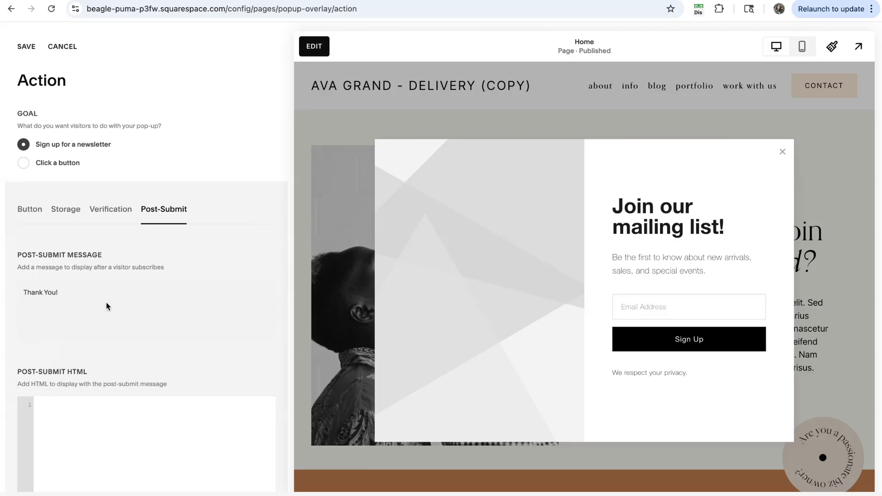
scroll(106, 303, down, 1)
triple_click(35, 276)
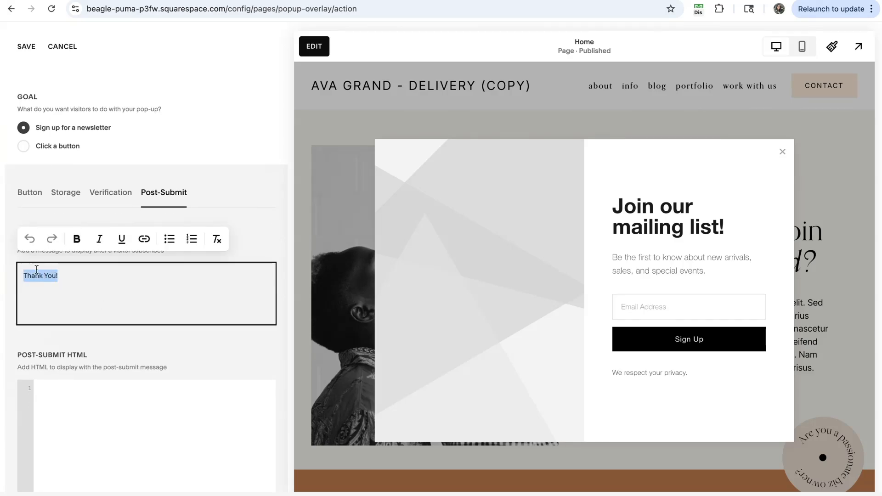
scroll(77, 288, down, 3)
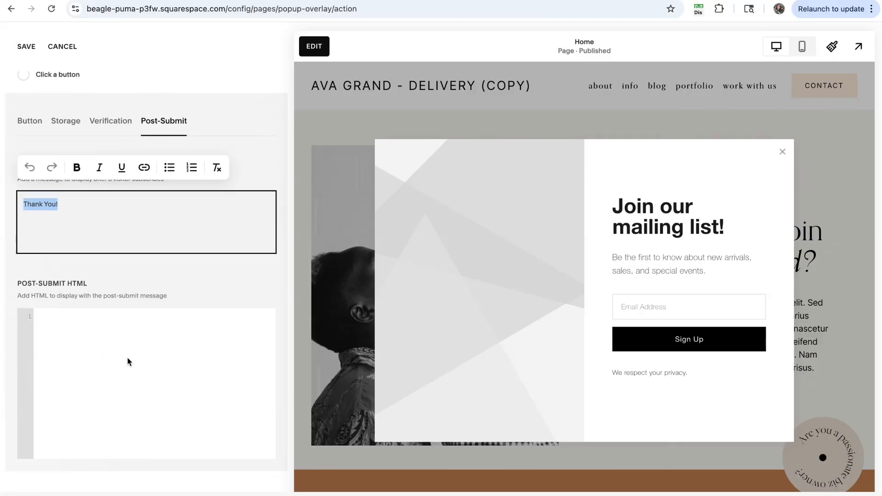
scroll(127, 357, up, 3)
Return to the newsletter form's button settings and change the pop-up's goal to Click a button
click(30, 207)
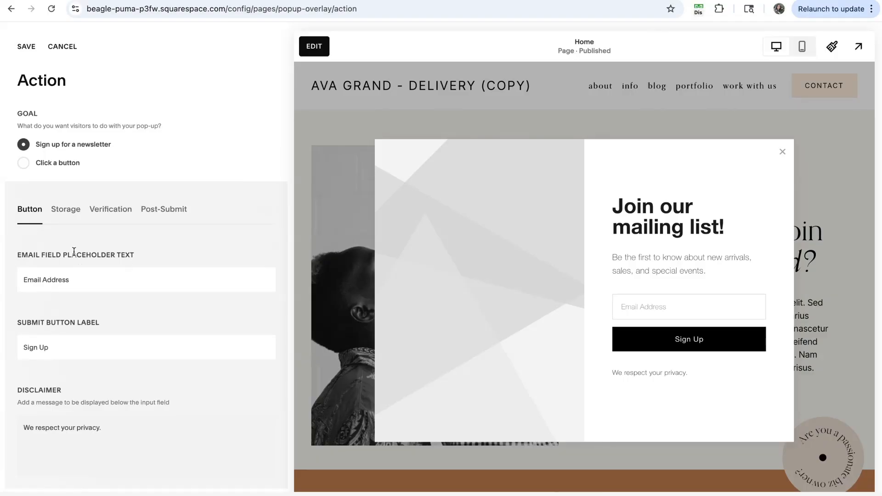
click(24, 164)
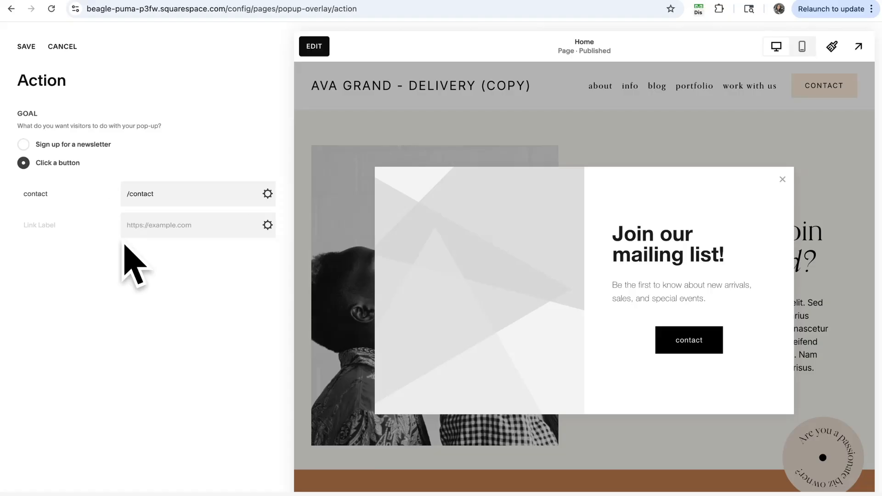
Capitalise the first pop-up button's label so it reads "Contact"
double_click(36, 192)
click(27, 194)
key(BackSpace)
text(C)
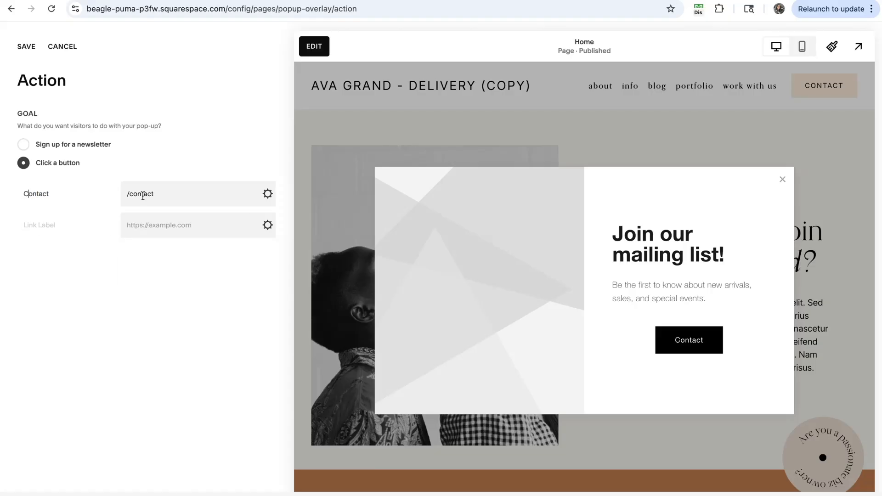
Examine the Contact button's link options for email, web address, file, page and phone, and close the link editor
click(161, 193)
triple_click(146, 193)
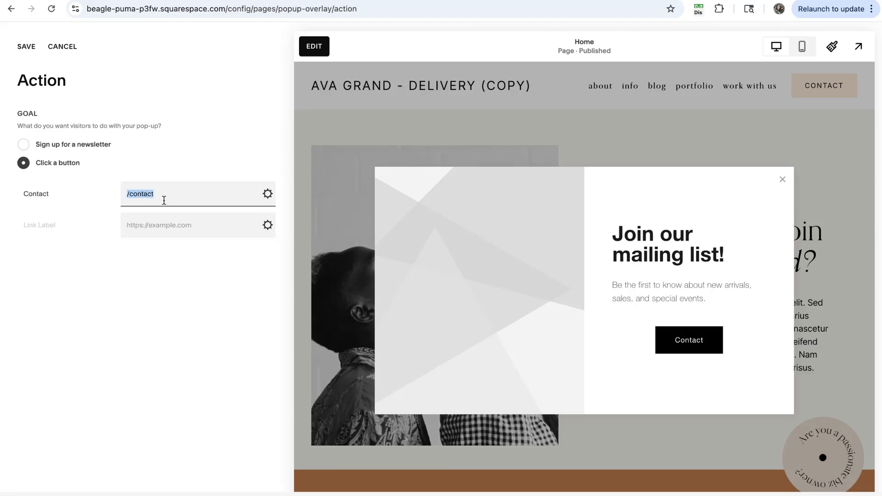
click(268, 194)
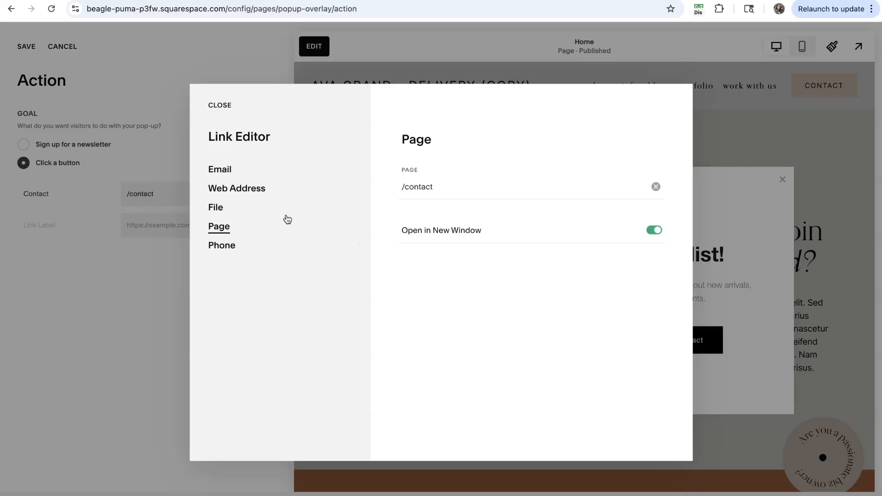
click(215, 172)
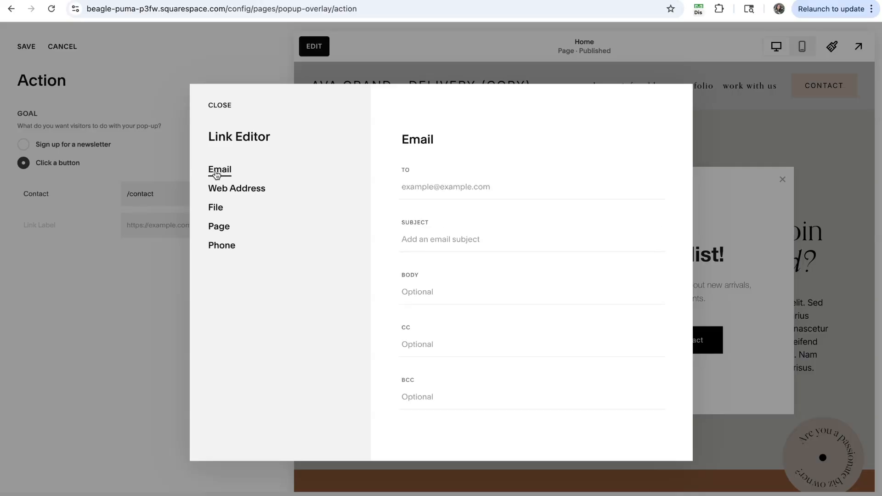
click(218, 192)
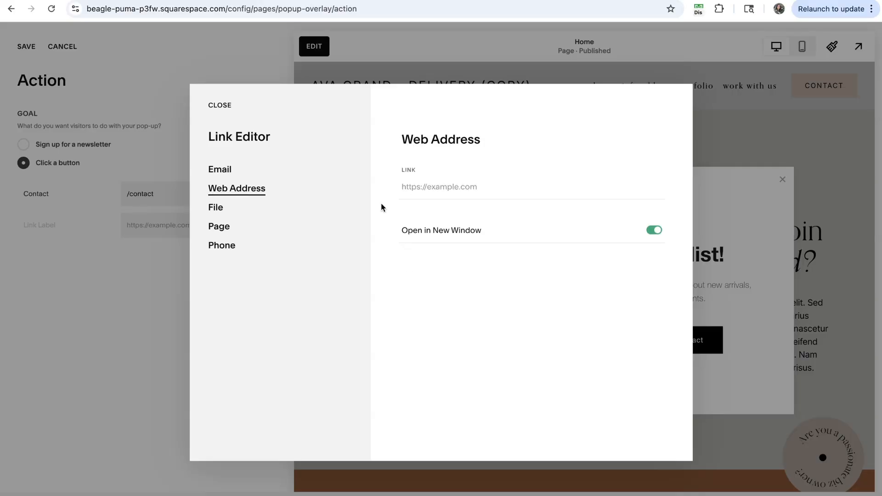
click(217, 208)
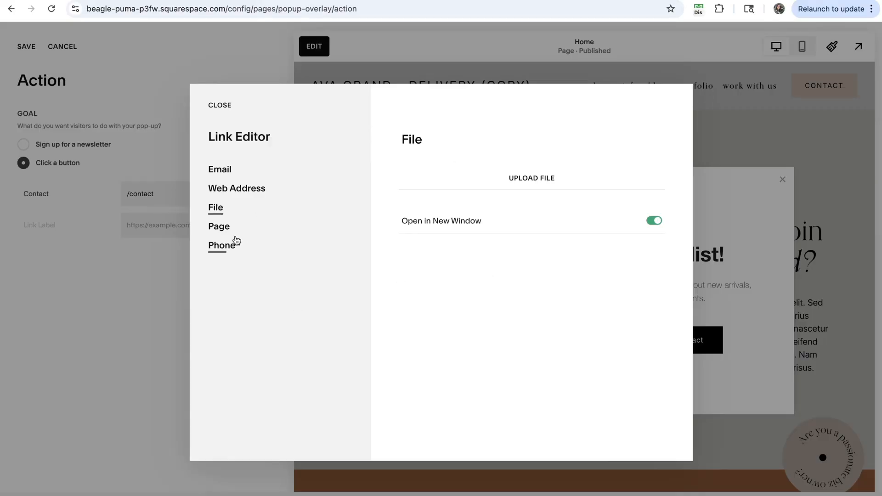
click(224, 229)
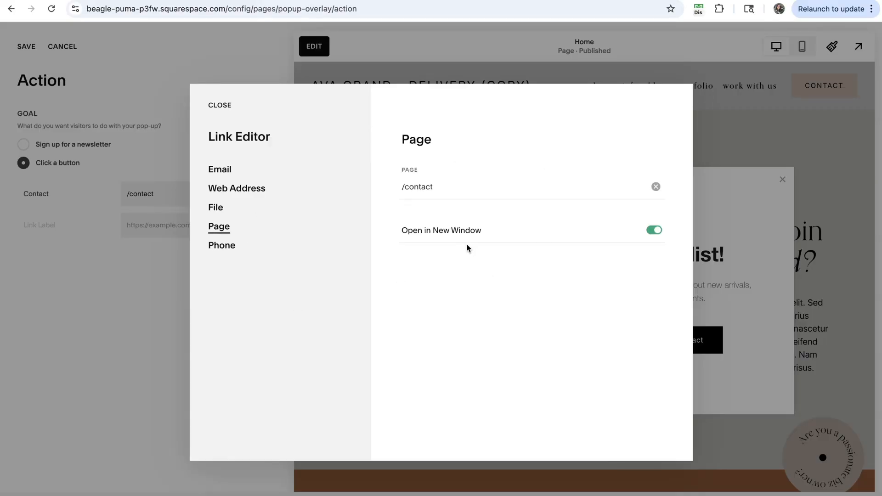
click(219, 248)
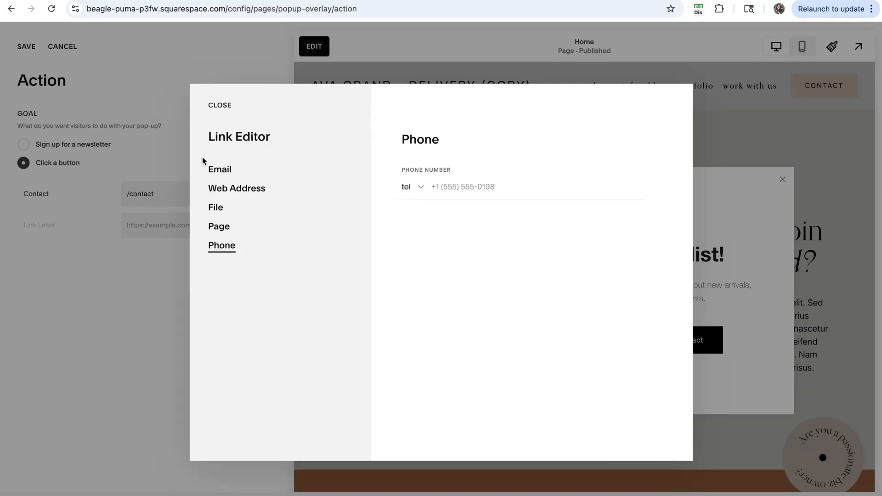
click(220, 106)
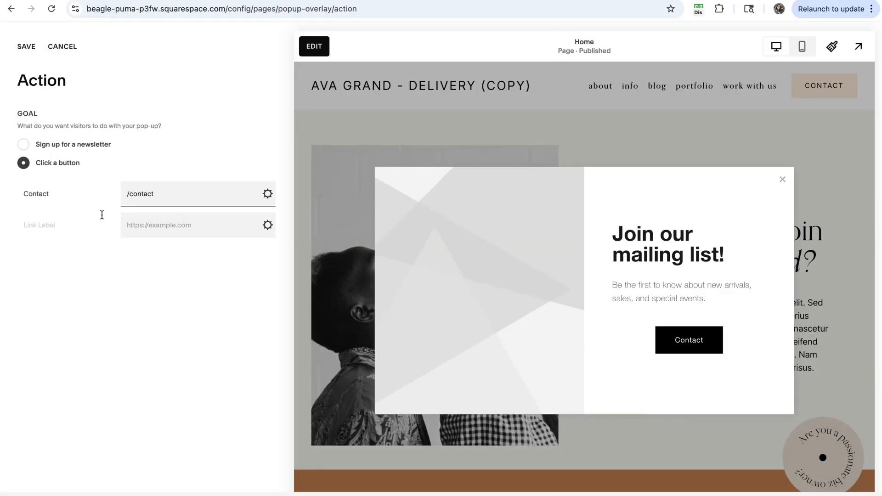
Add a second pop-up button labelled "Subscribe", leaving its link empty, and save the action settings
click(38, 229)
text(Subscri)
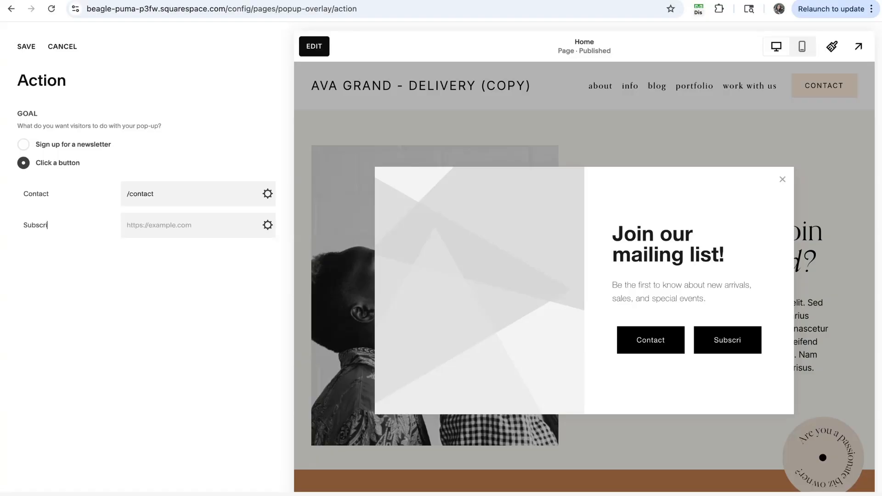
text(be)
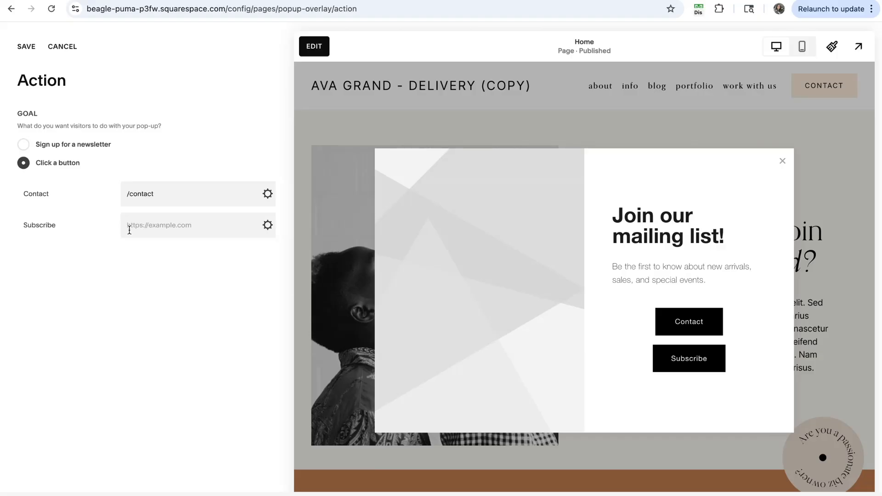
click(157, 225)
click(26, 46)
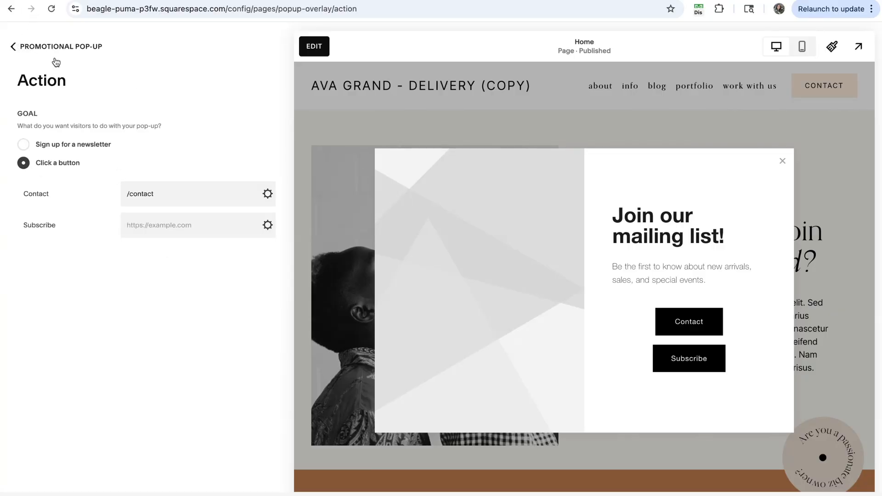
Open the pop-up's content settings and examine the headline and body fields, including the body's text formatting options
click(36, 46)
scroll(108, 388, down, 1)
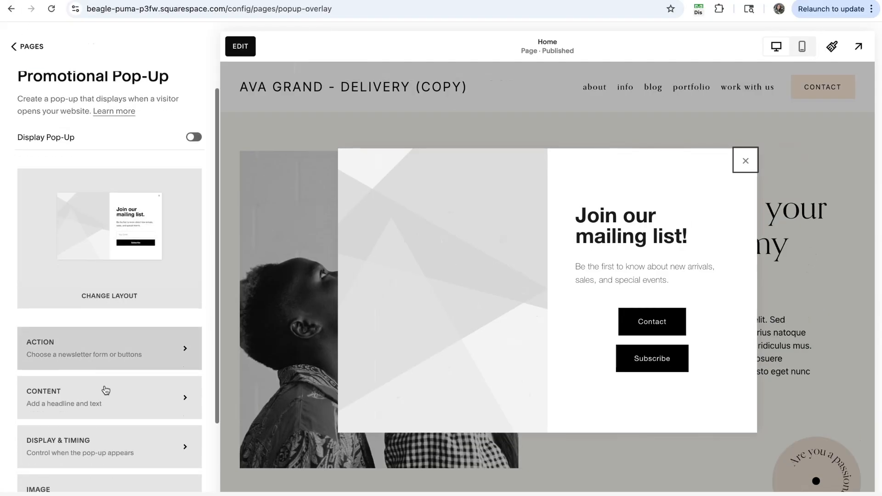
click(68, 383)
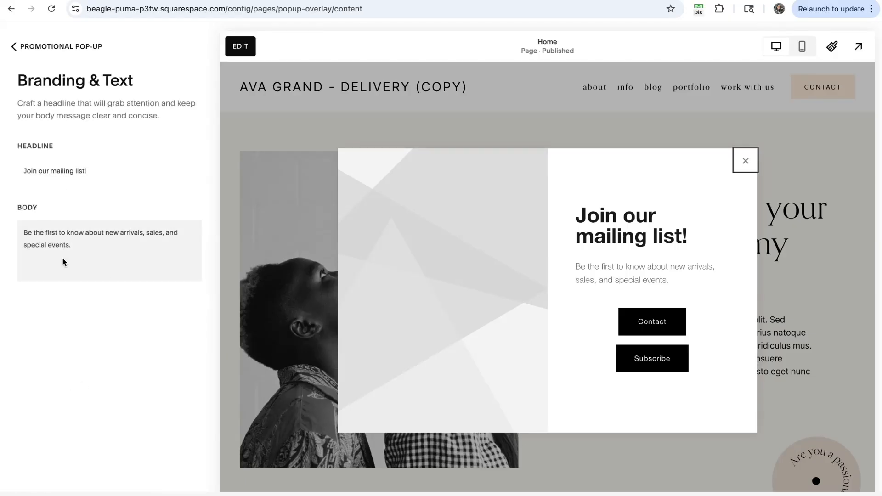
triple_click(44, 174)
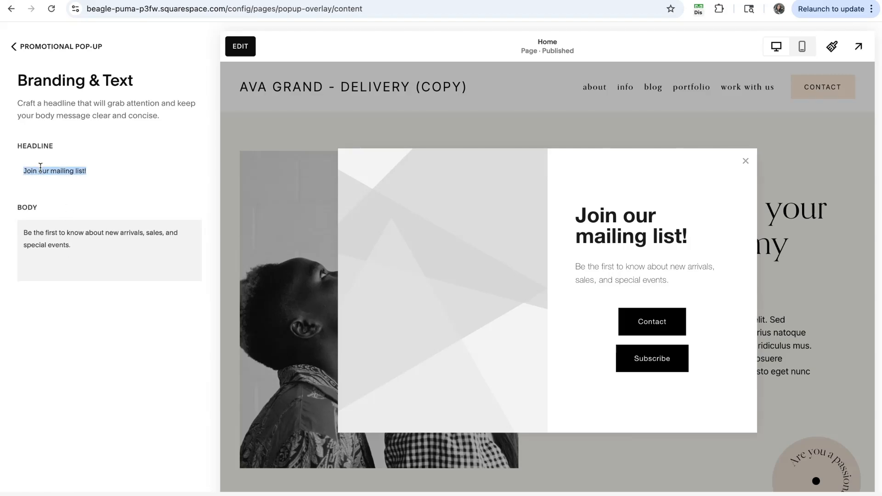
triple_click(59, 244)
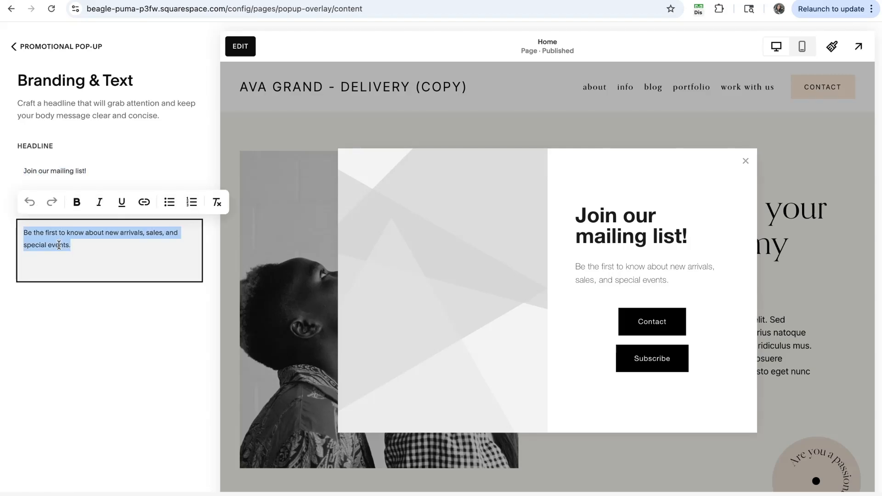
click(47, 167)
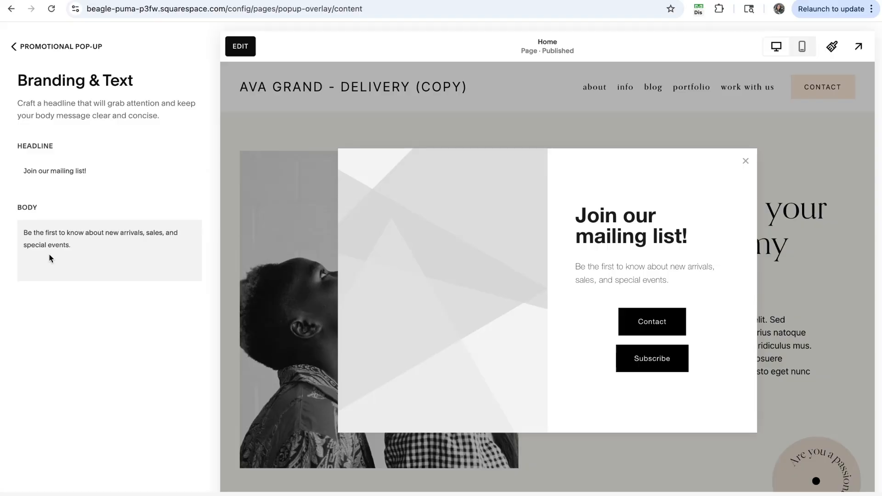
triple_click(50, 258)
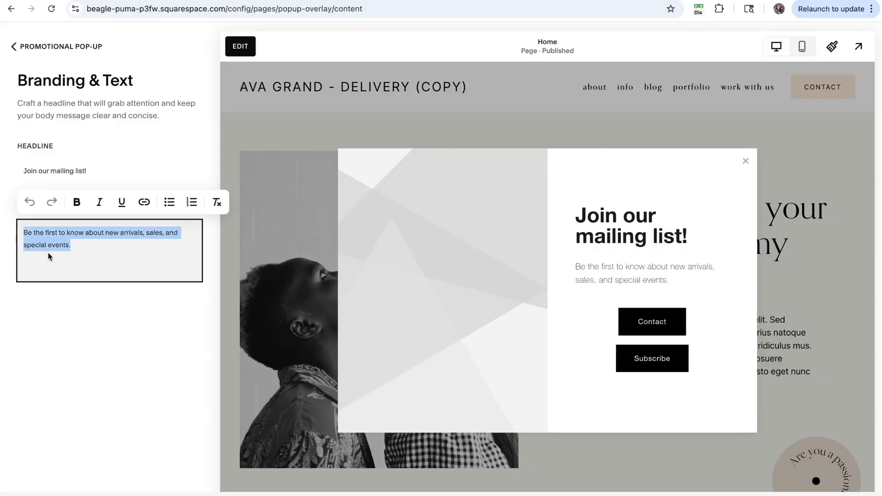
click(111, 249)
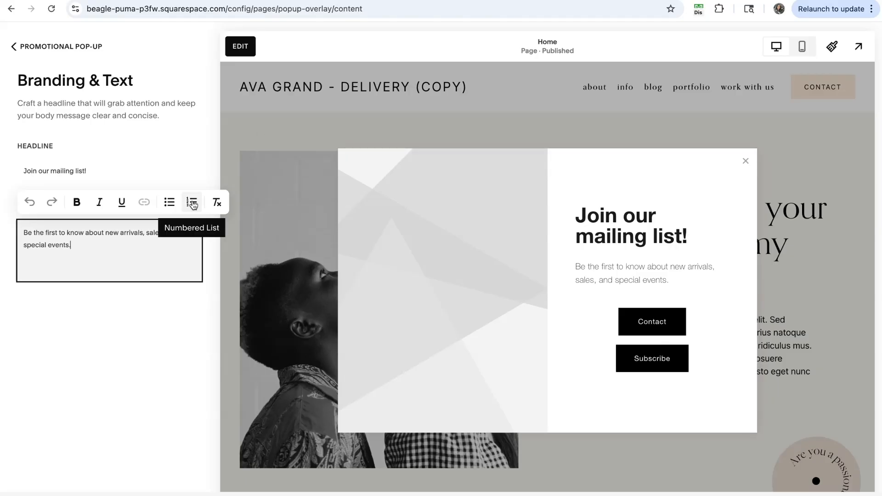
Replace the pop-up's headline with "Grab our Freebie!"
click(93, 171)
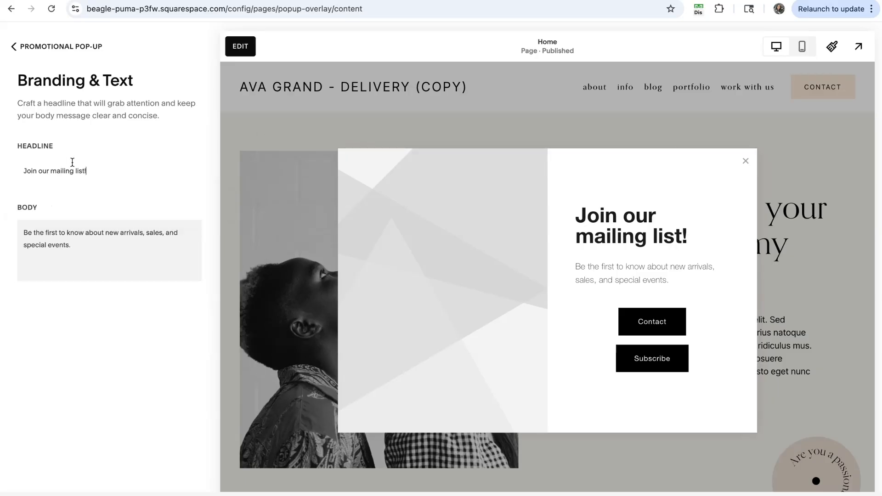
double_click(58, 166)
triple_click(59, 167)
text(Grab )
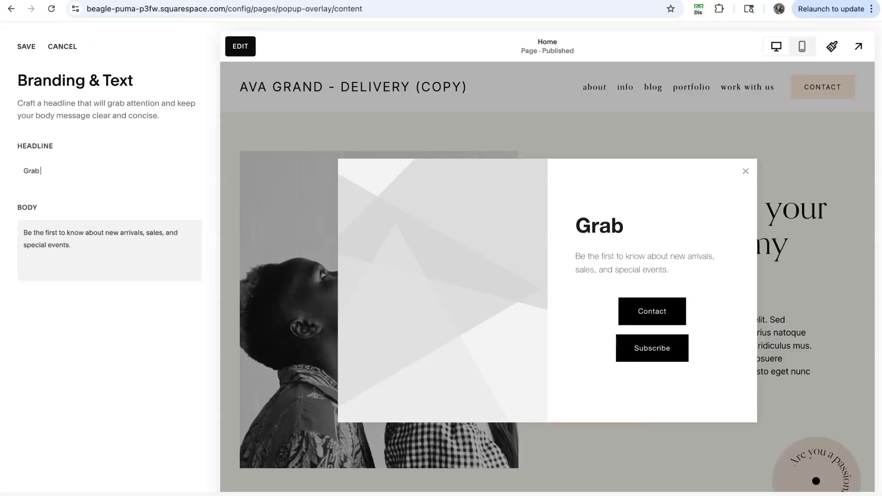
text(our Freebie!)
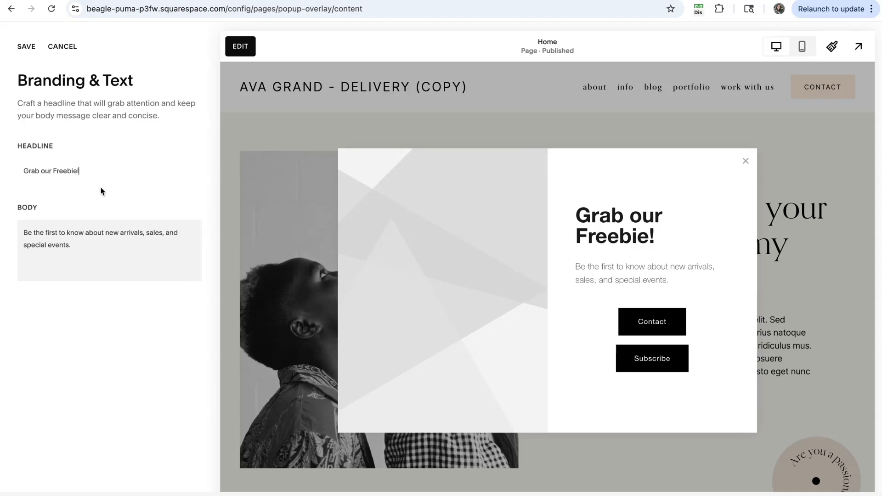
Replace the pop-up's body text with "Everything you need to know about starting your own business." and save the content
click(55, 243)
key(ctrl+a)
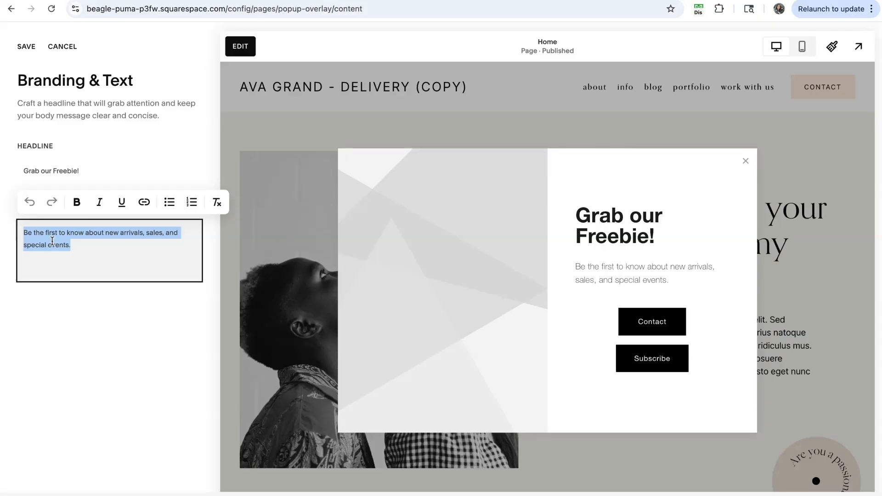
text(Everything you need to know about starting your own business.)
click(84, 320)
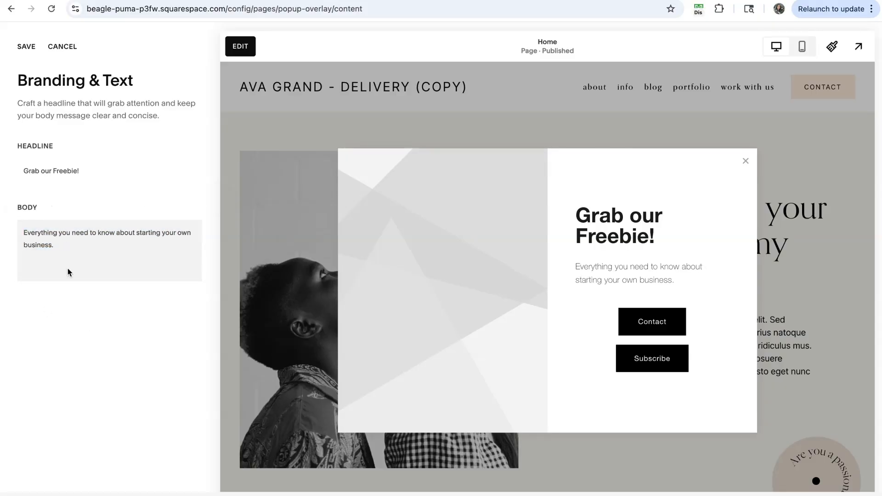
click(26, 48)
Open the display and timing settings, examine the pages offered under Only Certain Pages, and return the choice to Any First Page
scroll(142, 353, down, 3)
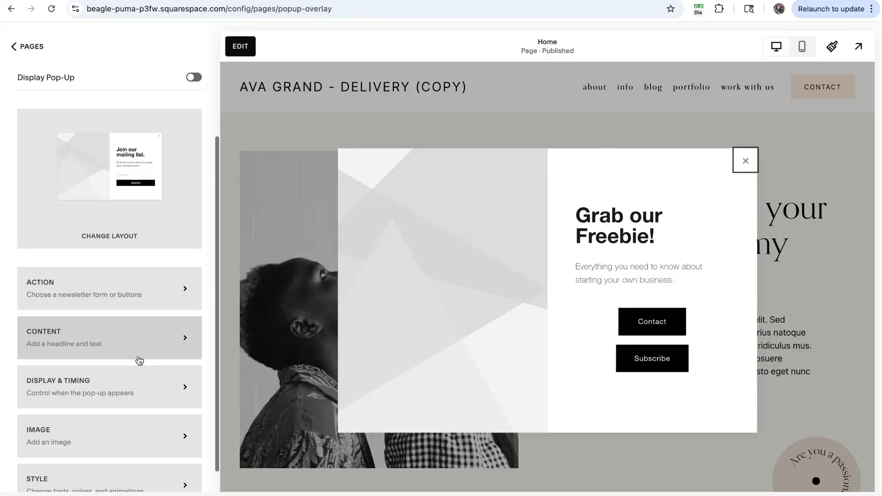
click(91, 394)
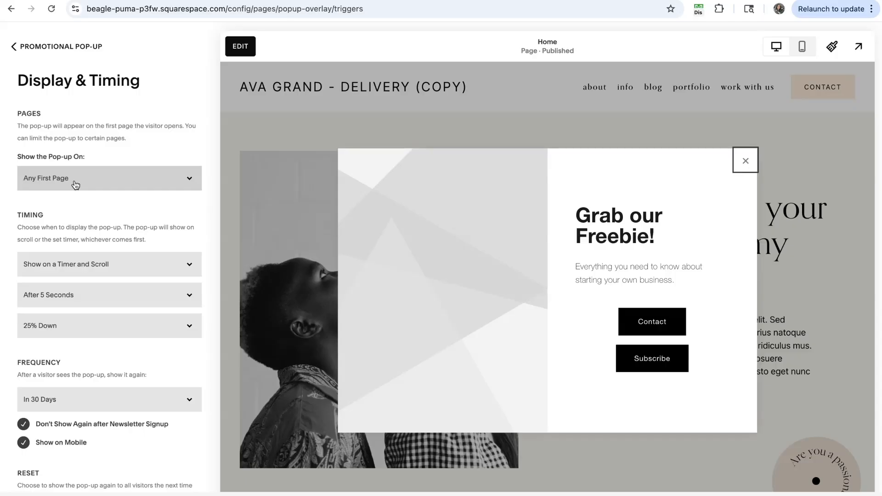
click(176, 182)
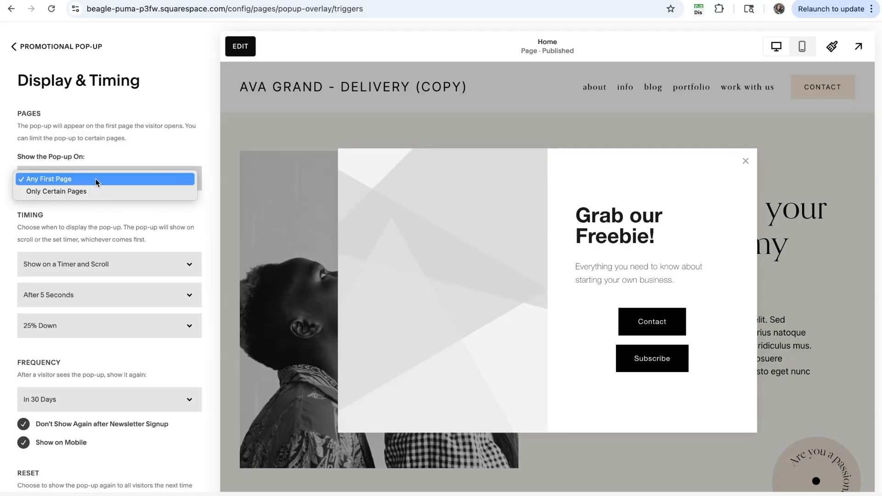
click(39, 192)
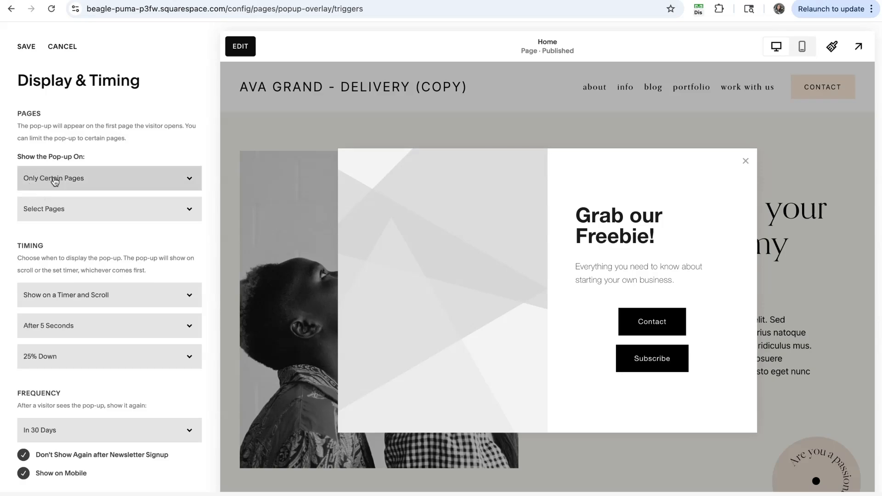
click(189, 212)
scroll(101, 325, down, 3)
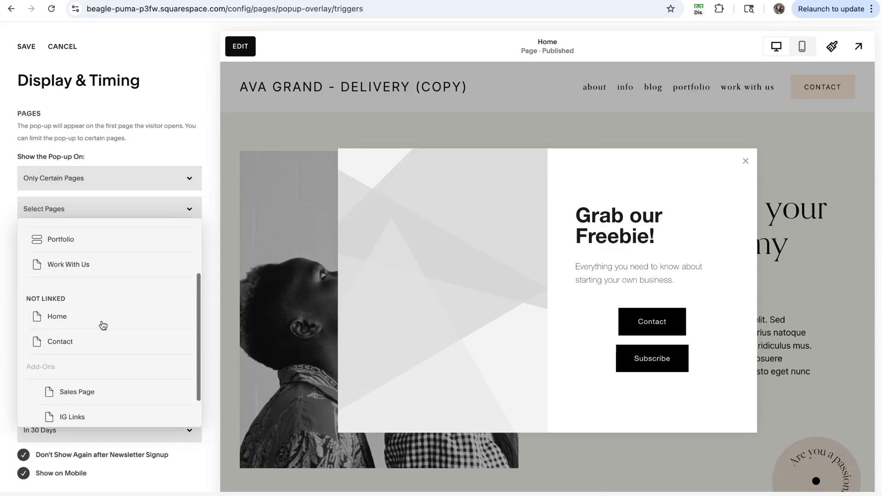
scroll(98, 404, up, 3)
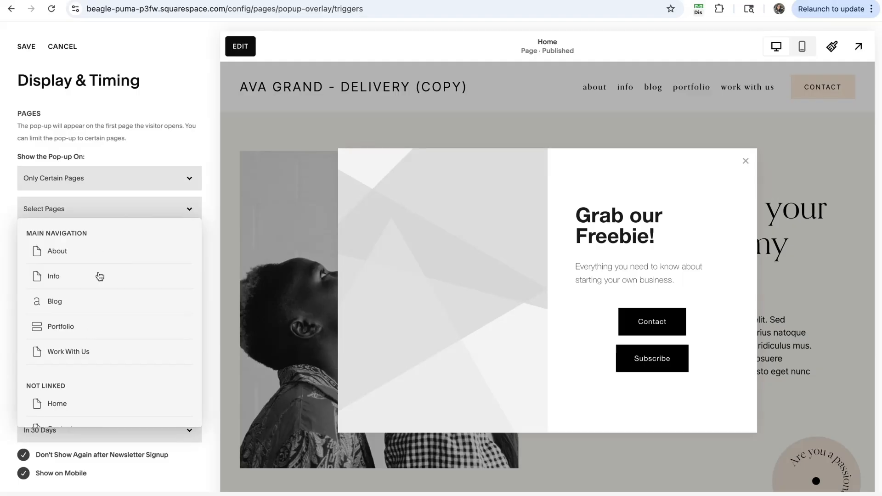
scroll(100, 352, down, 3)
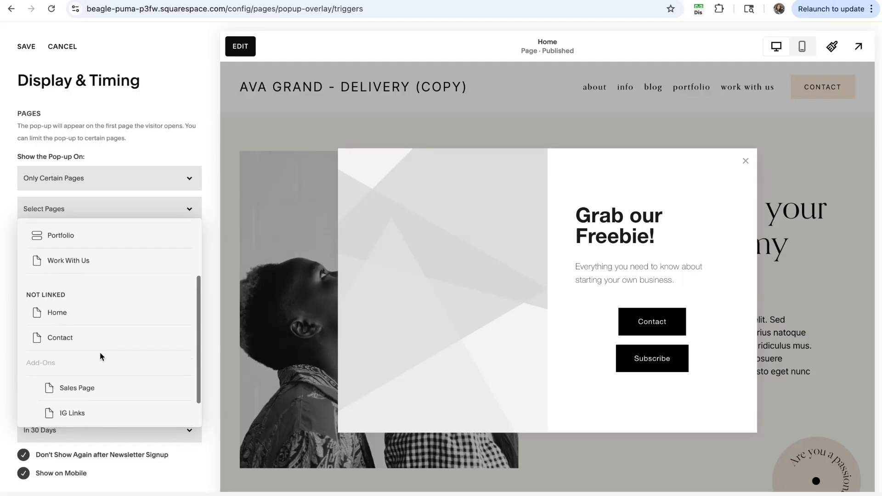
scroll(101, 357, up, 5)
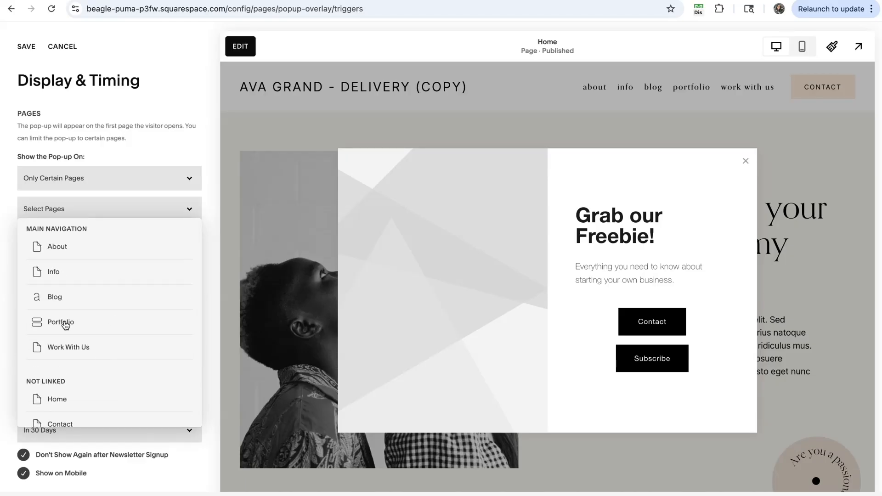
scroll(92, 330, up, 1)
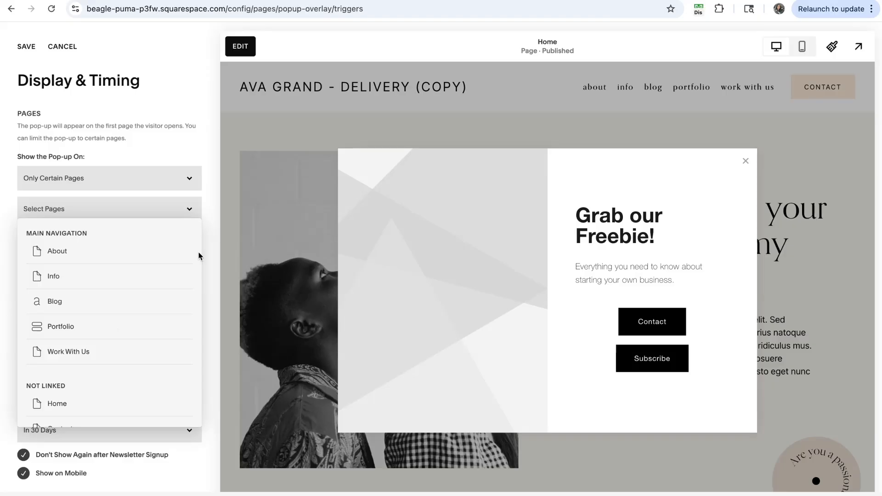
click(213, 255)
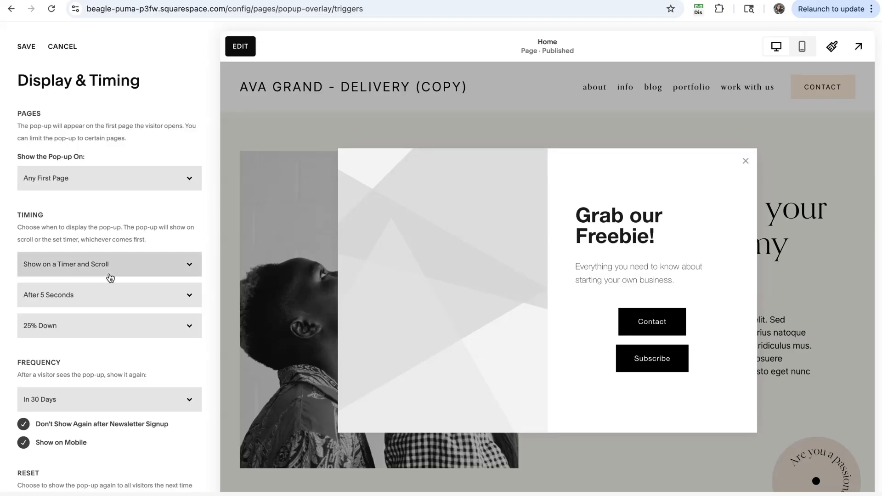
Examine the delay choices under Show on a Timer and the depth choices under Show on Scroll, and return the timing to Show on a Timer and Scroll
click(183, 264)
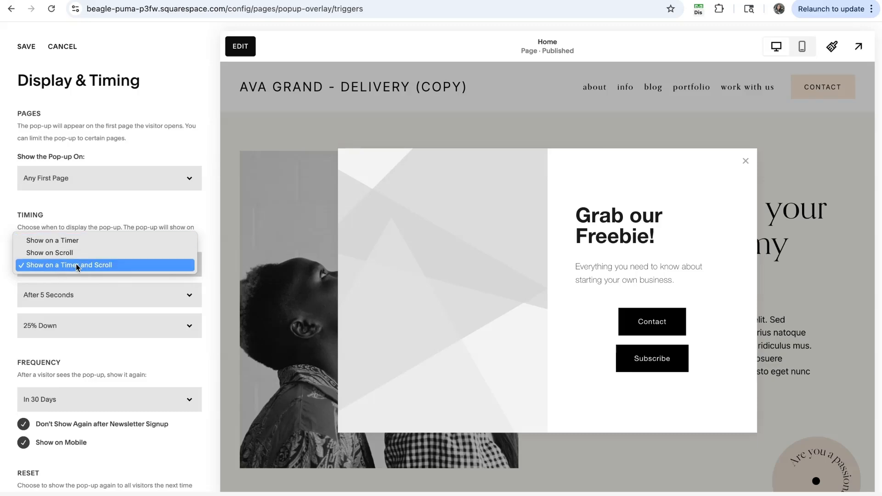
click(74, 240)
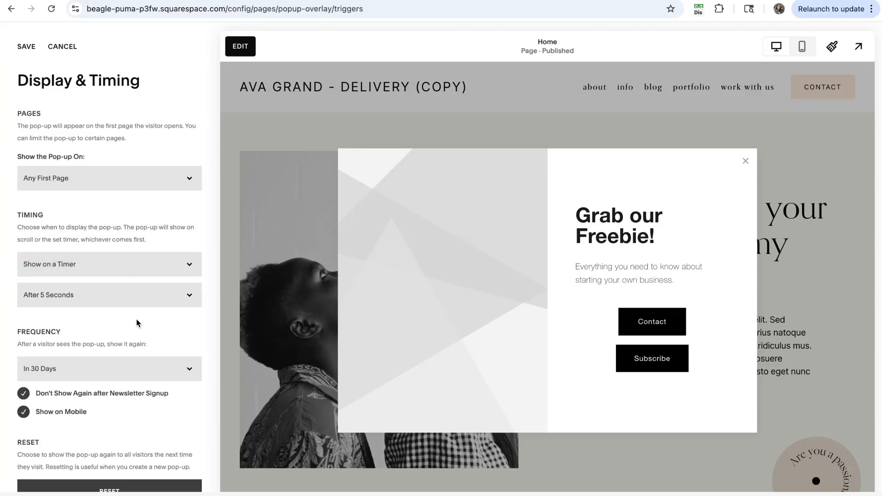
click(162, 294)
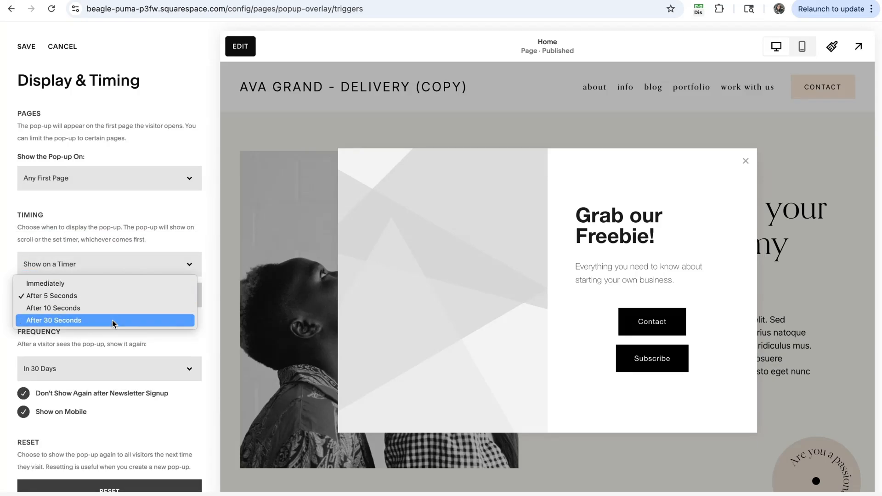
click(138, 320)
click(148, 259)
click(103, 275)
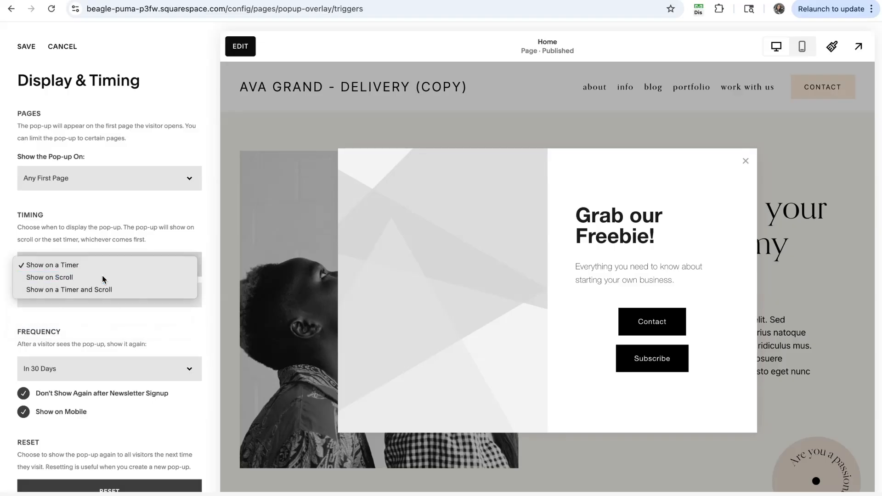
click(100, 301)
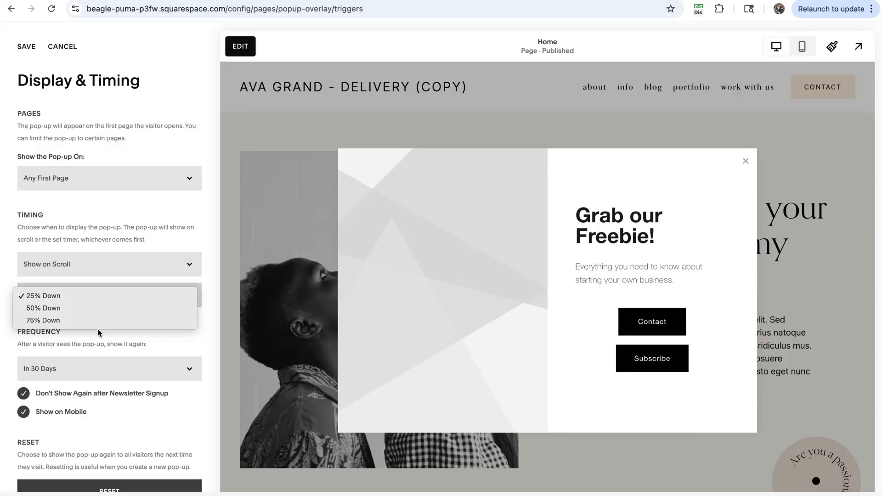
click(138, 263)
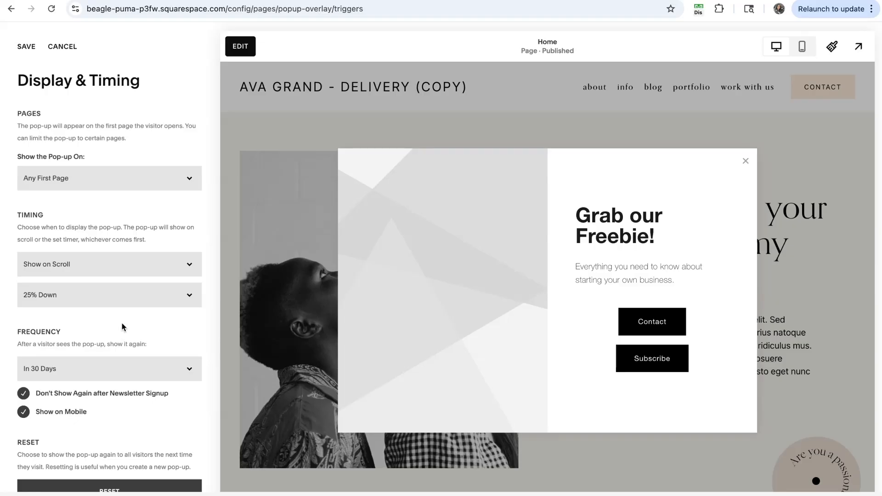
click(133, 266)
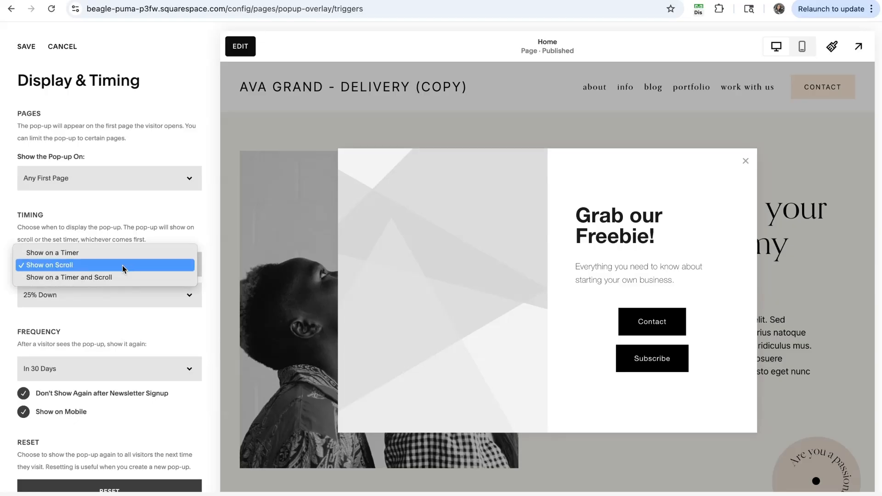
click(110, 277)
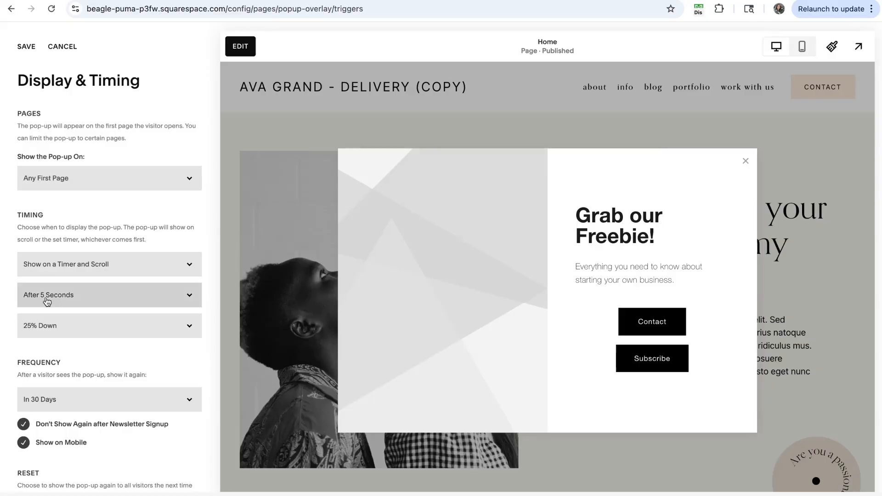
Switch the pop-up's timing to Show on a Timer and to Show on Scroll, and restore Show on a Timer and Scroll
click(194, 261)
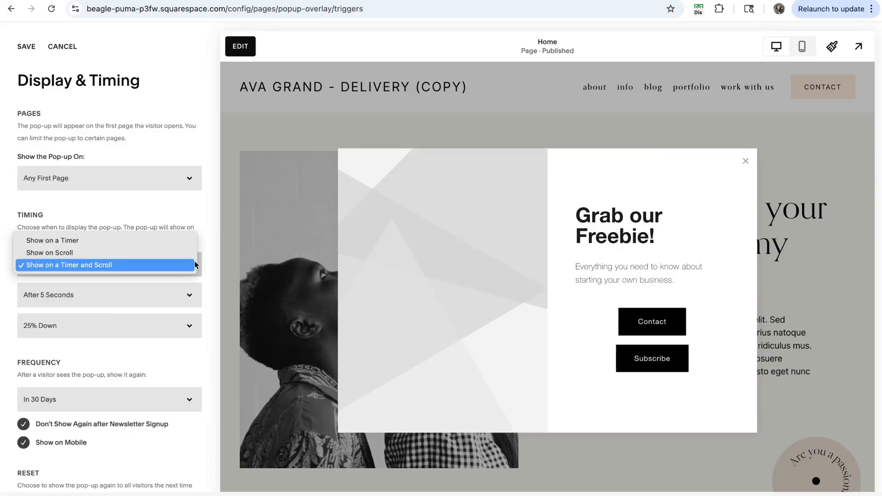
click(78, 242)
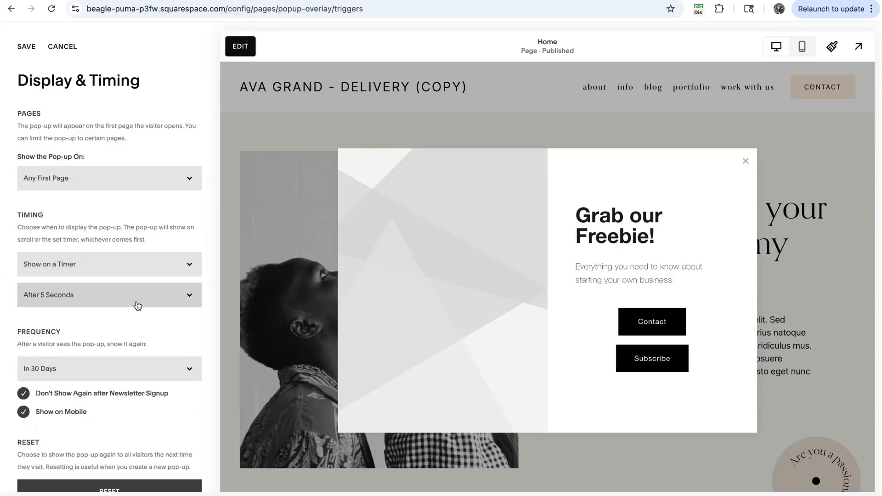
click(191, 266)
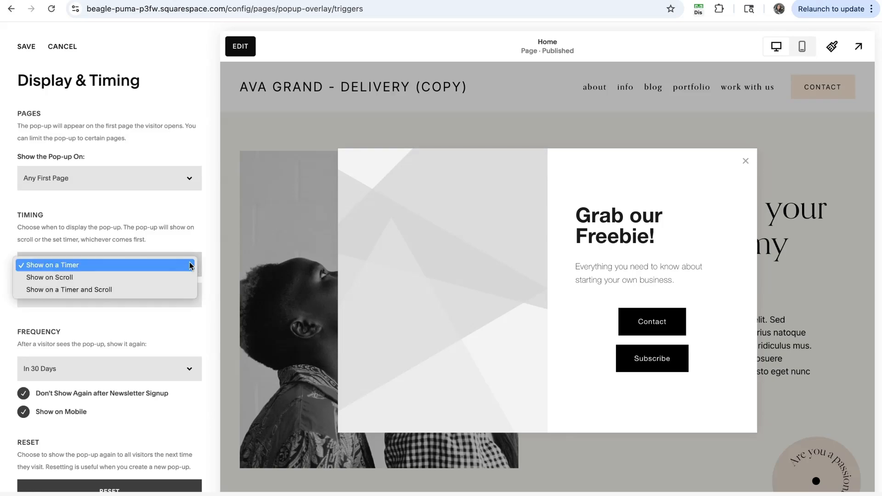
click(58, 278)
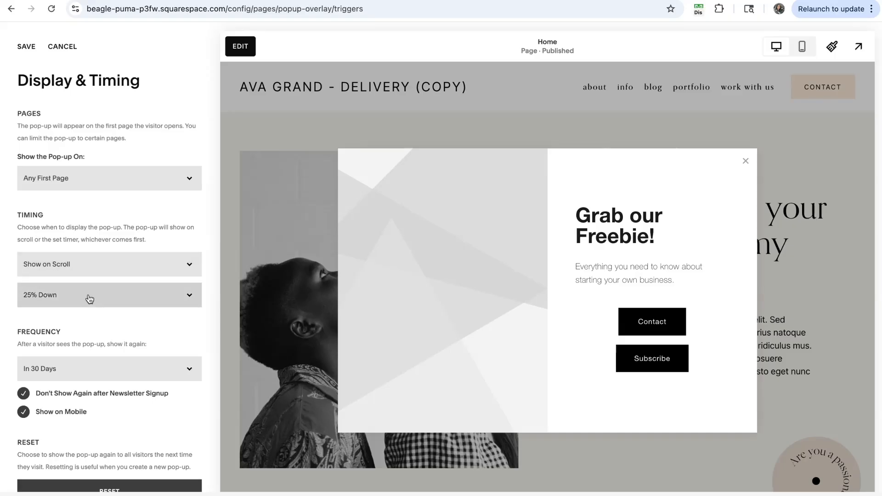
click(97, 270)
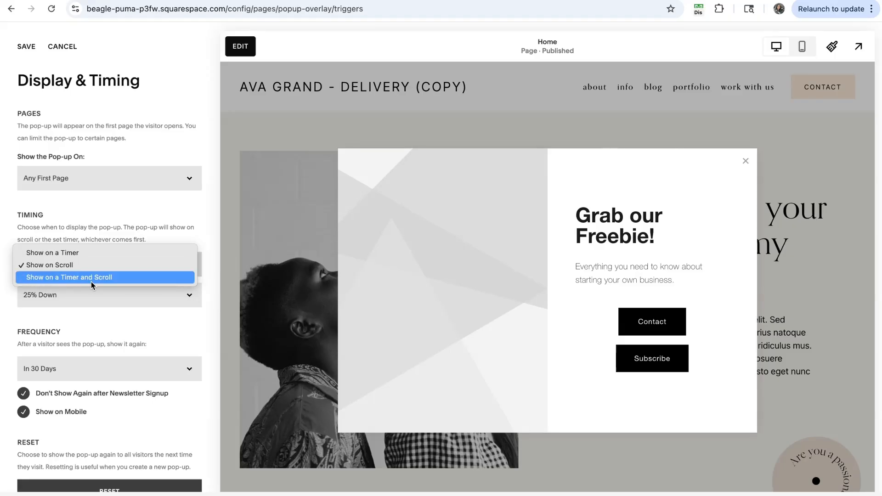
click(91, 279)
Examine the frequency choices for showing the pop-up again, reset the pop-up for all visitors, and return to the pop-up overview
scroll(138, 328, down, 2)
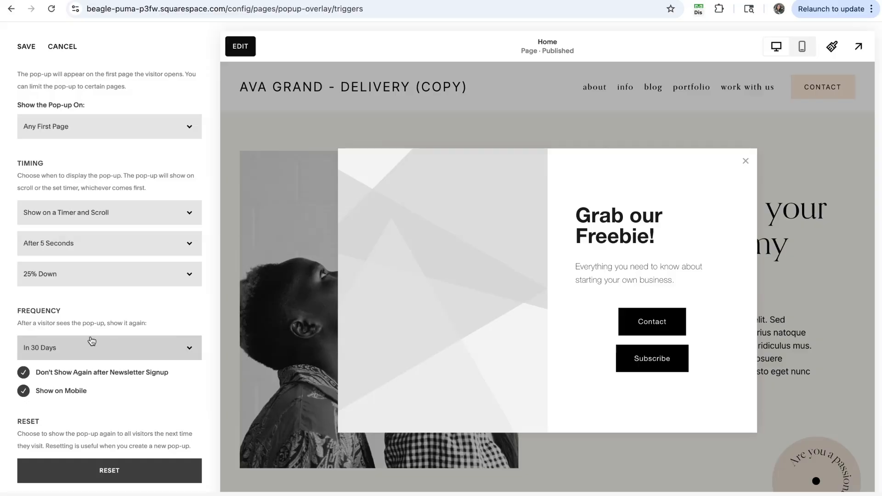
click(163, 347)
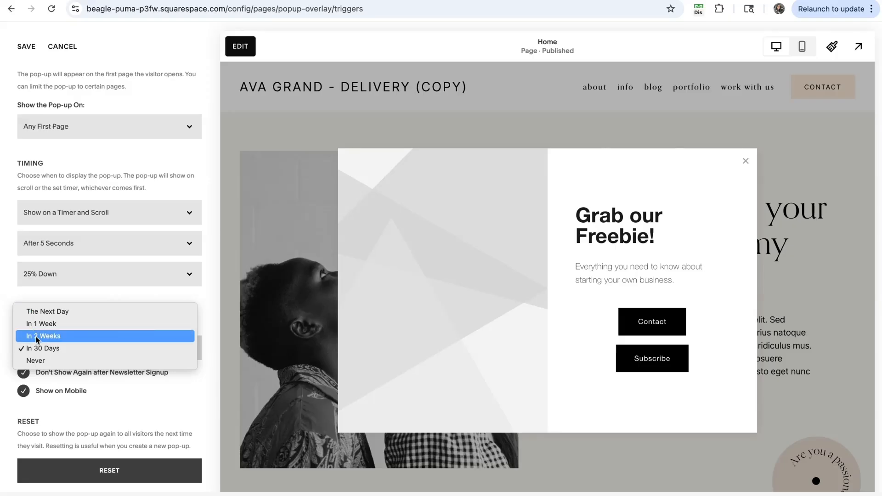
click(206, 405)
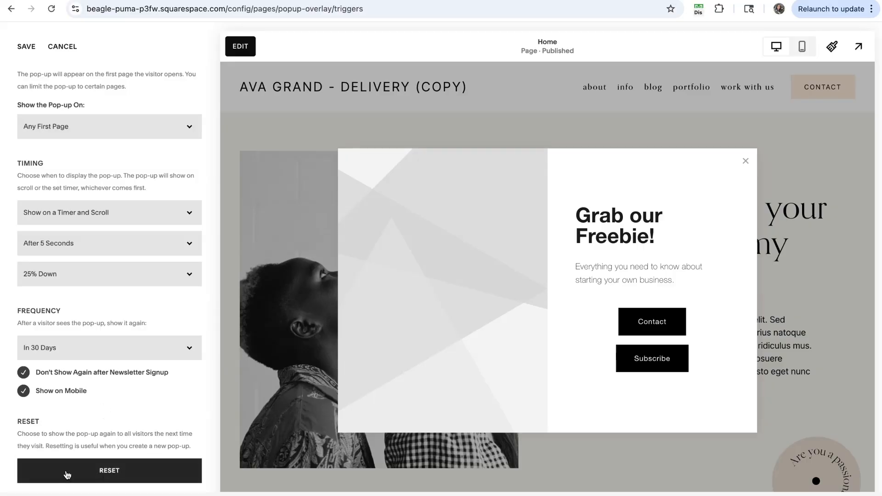
click(130, 470)
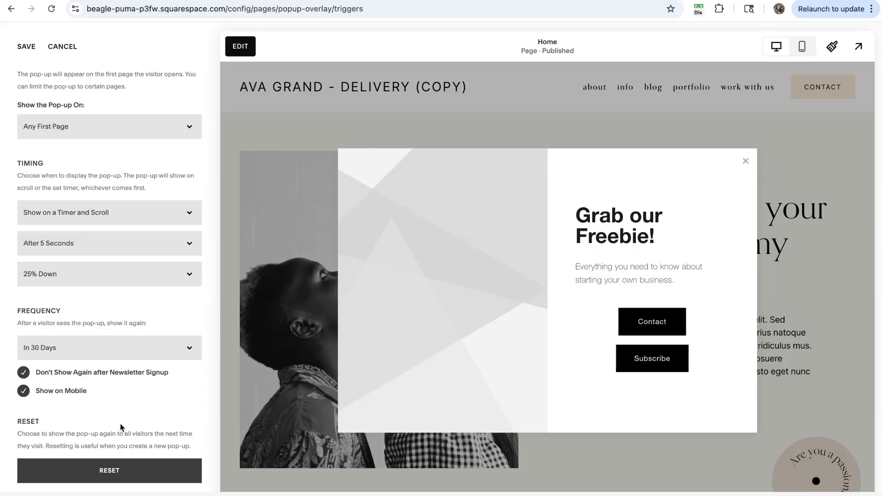
scroll(121, 427, up, 2)
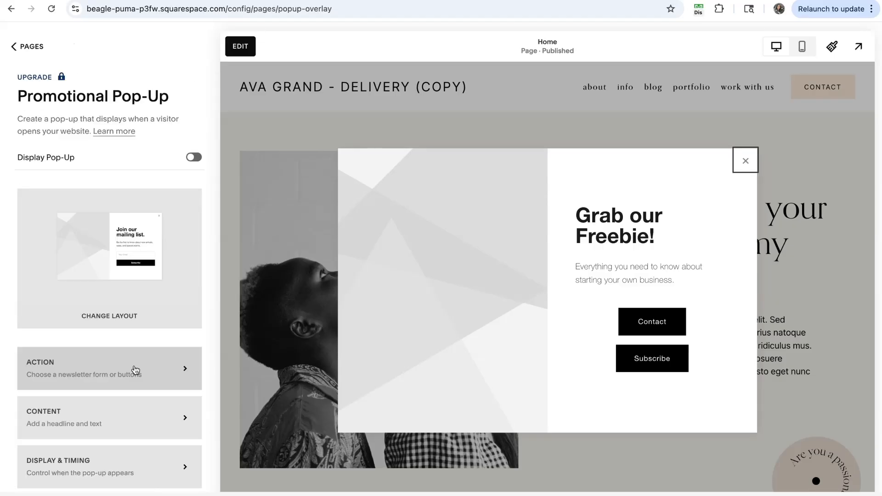
Add Ava Grand 38.jpg from the image library to the pop-up and slightly adjust its focal point
scroll(134, 369, down, 3)
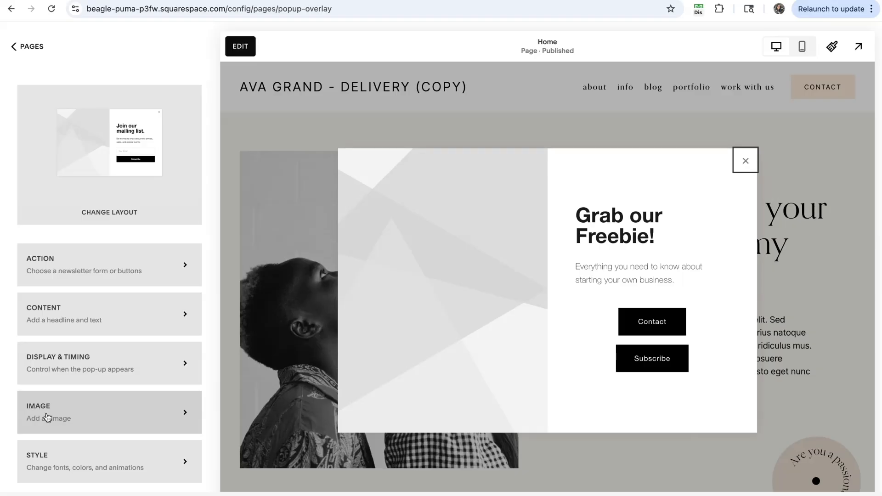
click(82, 417)
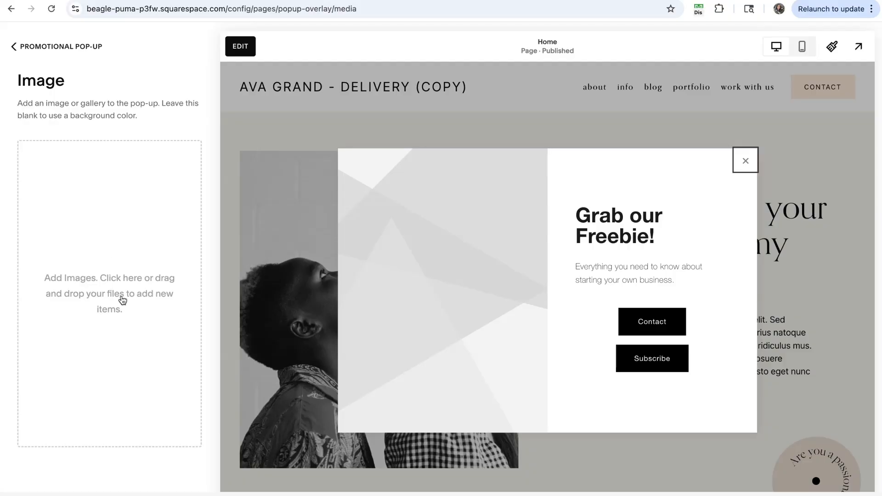
click(105, 271)
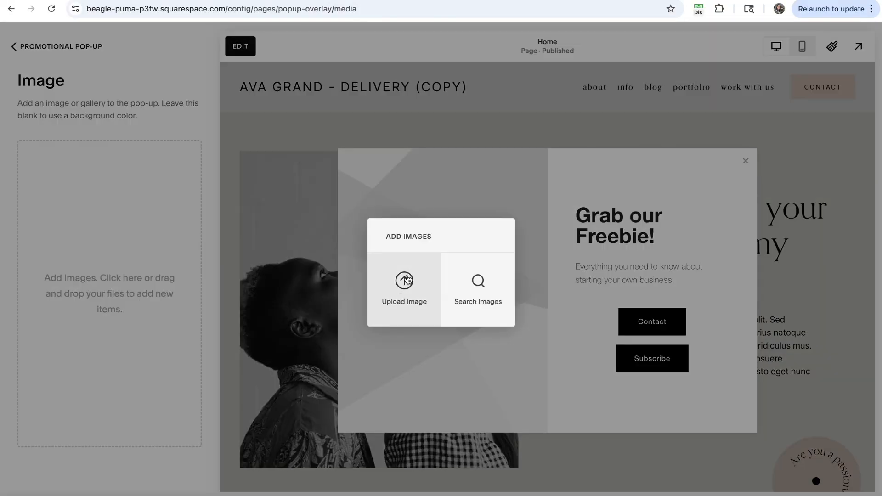
click(477, 281)
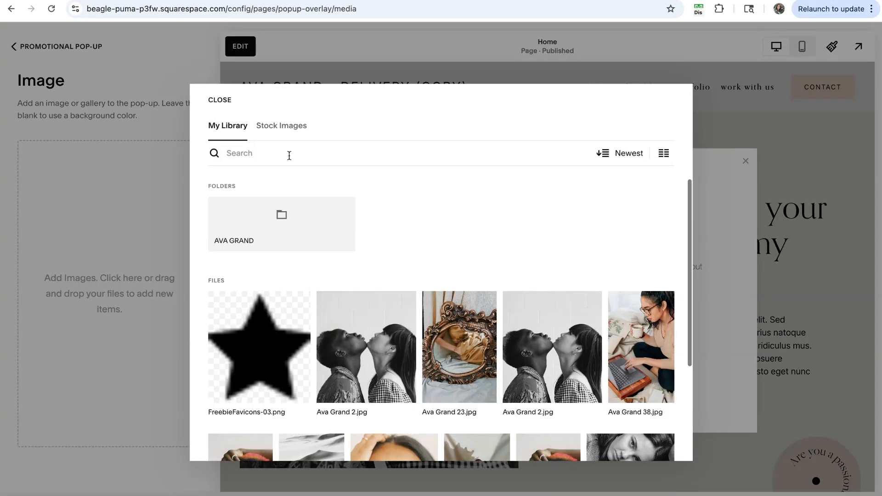
click(268, 132)
click(227, 126)
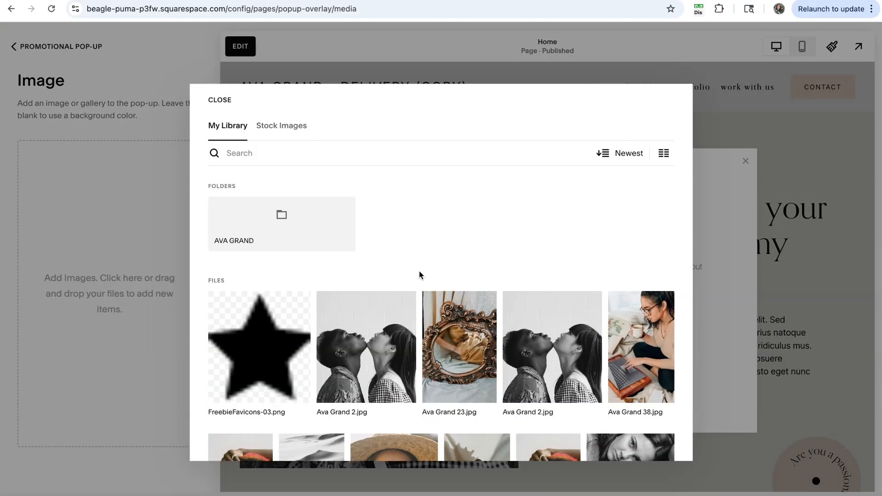
click(658, 353)
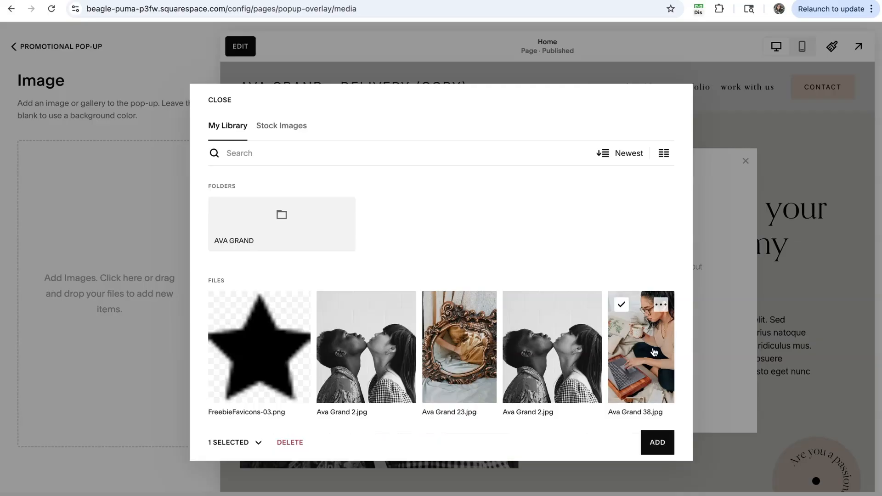
click(656, 440)
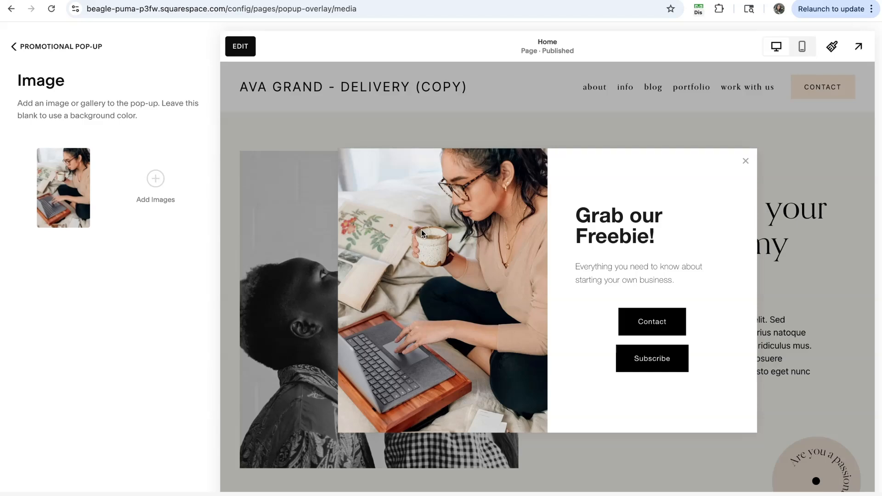
mouse_move(56, 193)
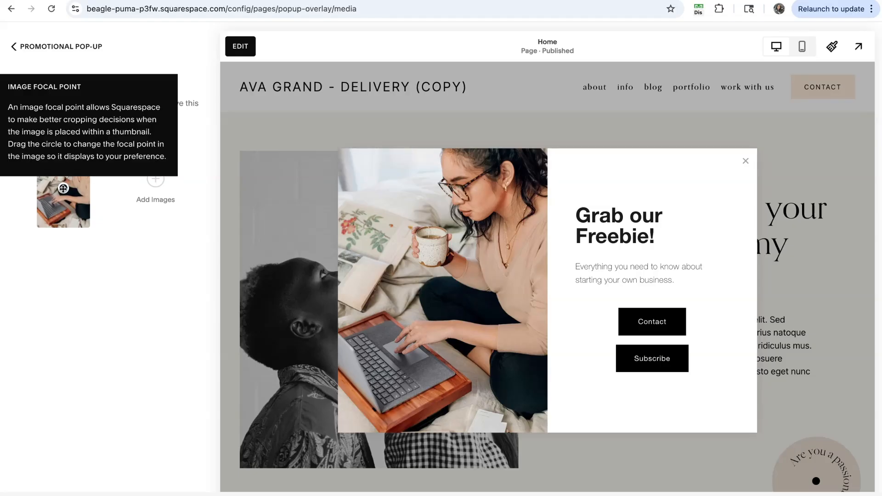
mouse_move(64, 188)
mouse_down()
mouse_move(53, 173)
mouse_move(77, 164)
mouse_move(57, 165)
mouse_move(74, 187)
mouse_move(68, 198)
mouse_move(63, 191)
mouse_up()
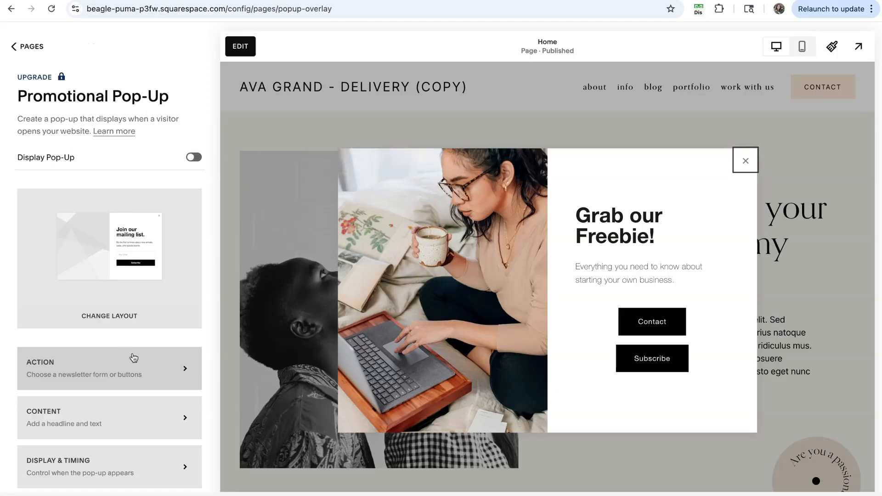
Open the pop-up's style settings and examine the headline, body, background, imagery, button and newsletter sign-up options
scroll(134, 357, down, 3)
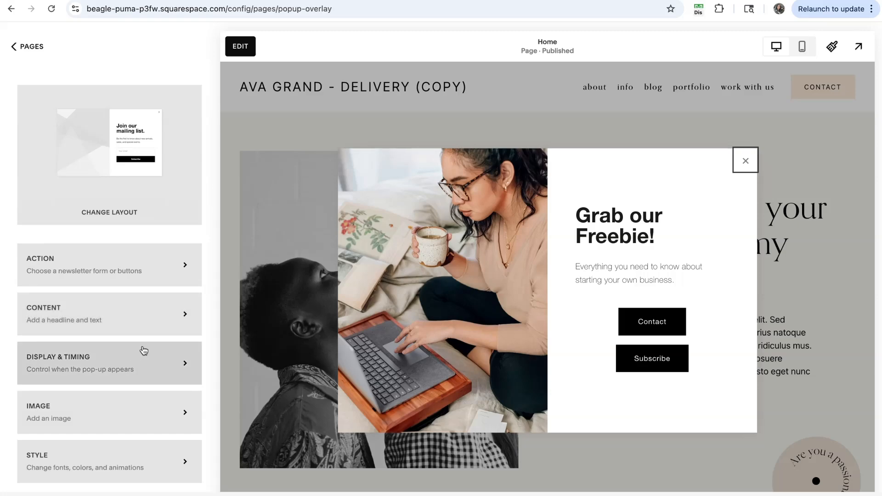
click(87, 468)
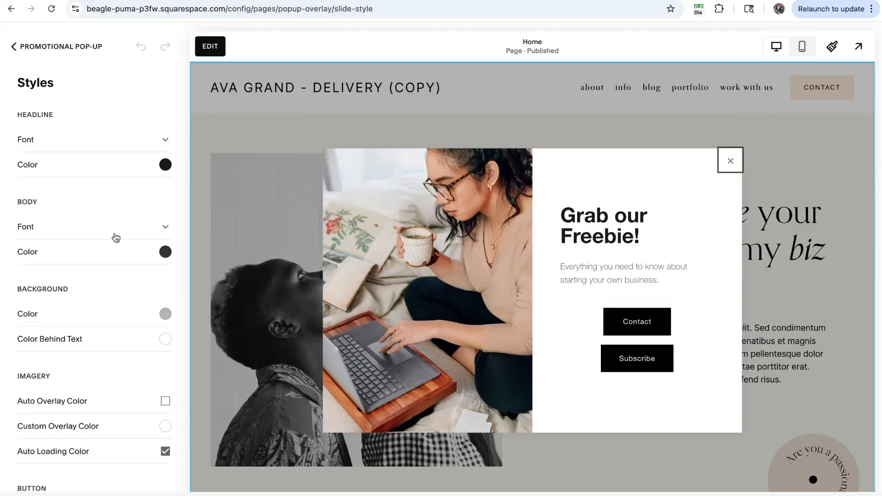
scroll(115, 237, down, 3)
scroll(120, 229, up, 3)
scroll(106, 289, down, 2)
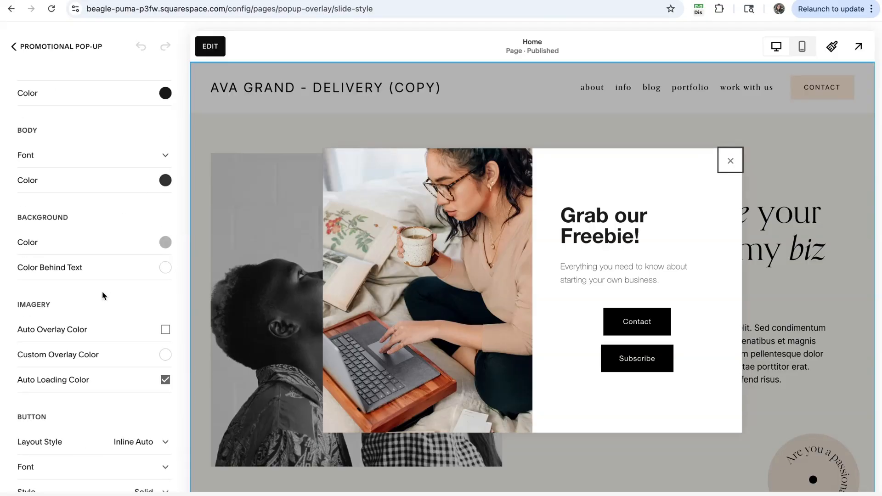
scroll(103, 294, down, 1)
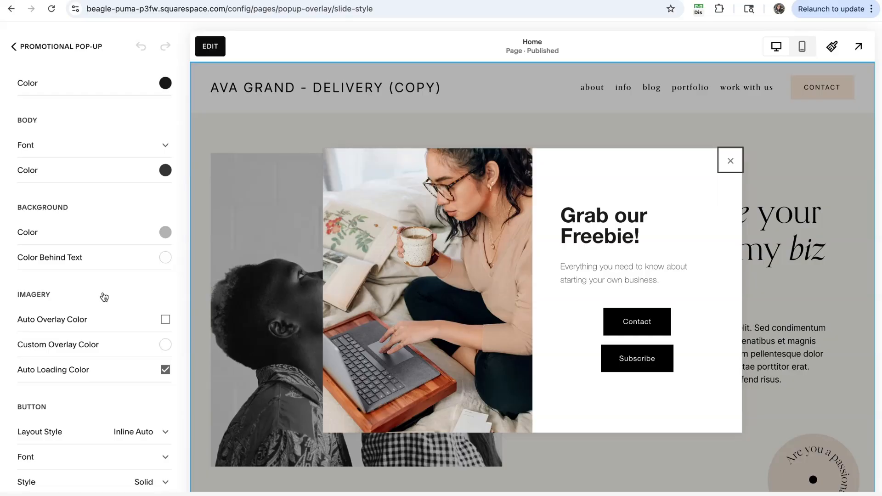
scroll(105, 297, down, 5)
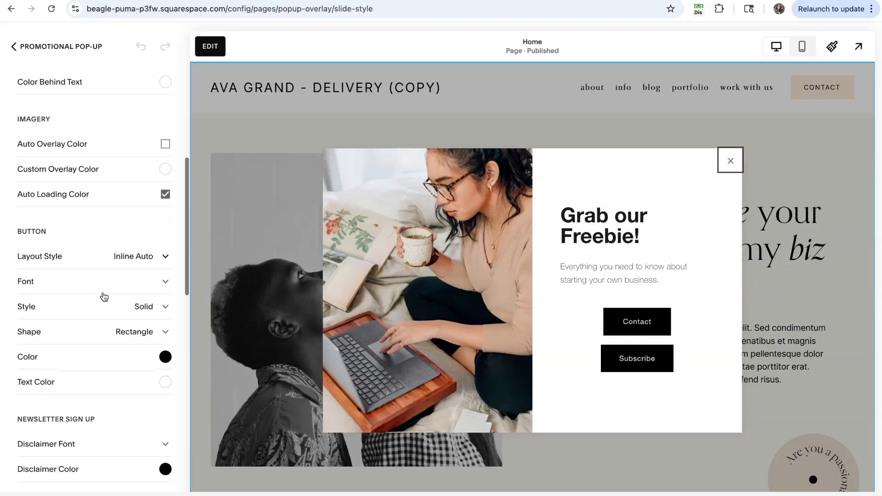
scroll(104, 296, down, 2)
scroll(103, 296, up, 2)
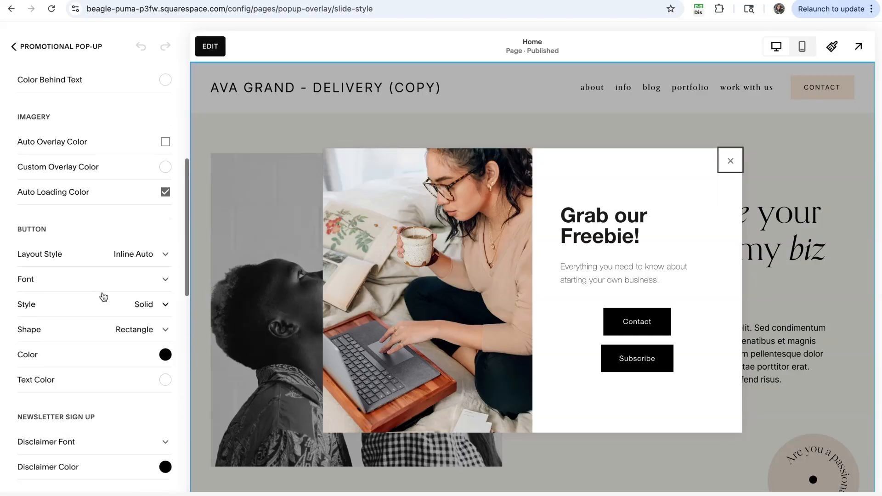
scroll(104, 296, up, 7)
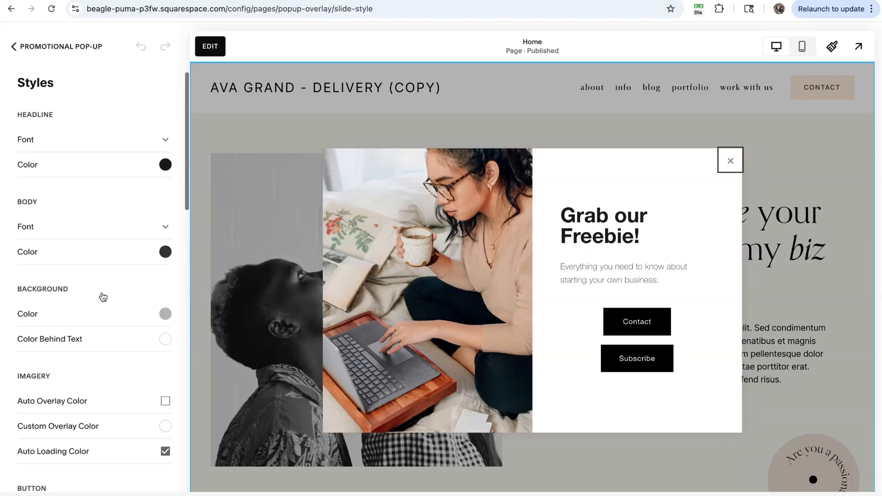
Change the pop-up's headline font from Helvetica Neue to a classic serif typeface
click(60, 146)
click(82, 148)
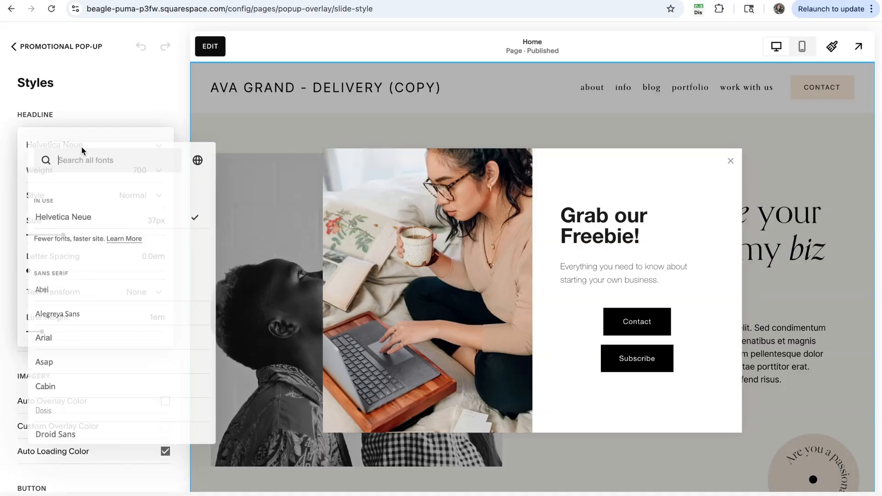
scroll(97, 278, down, 10)
click(68, 299)
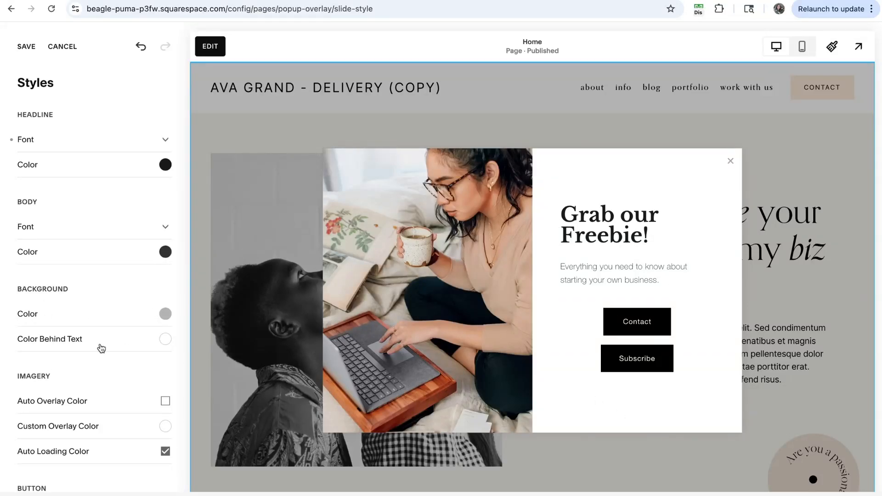
Set the background color behind the pop-up's text to a very pale cream
click(165, 339)
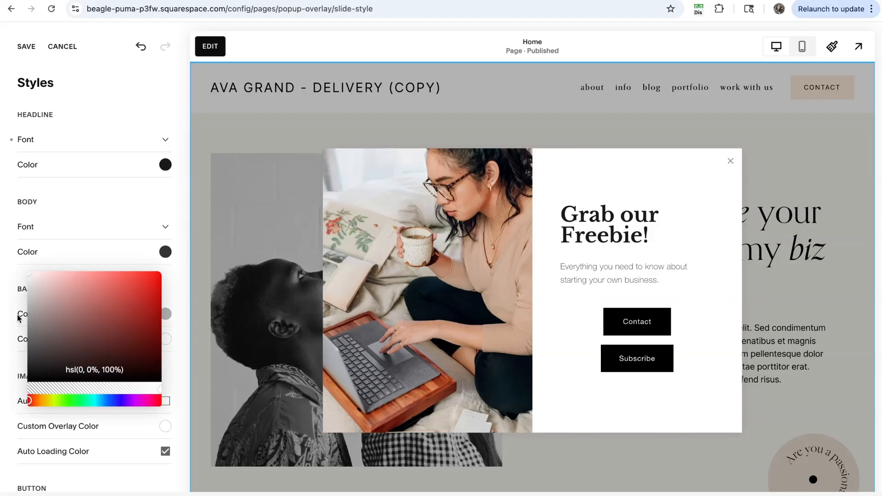
mouse_move(32, 277)
mouse_down()
mouse_move(94, 278)
mouse_move(142, 302)
mouse_move(42, 261)
mouse_move(47, 276)
mouse_move(19, 271)
mouse_move(16, 281)
mouse_up()
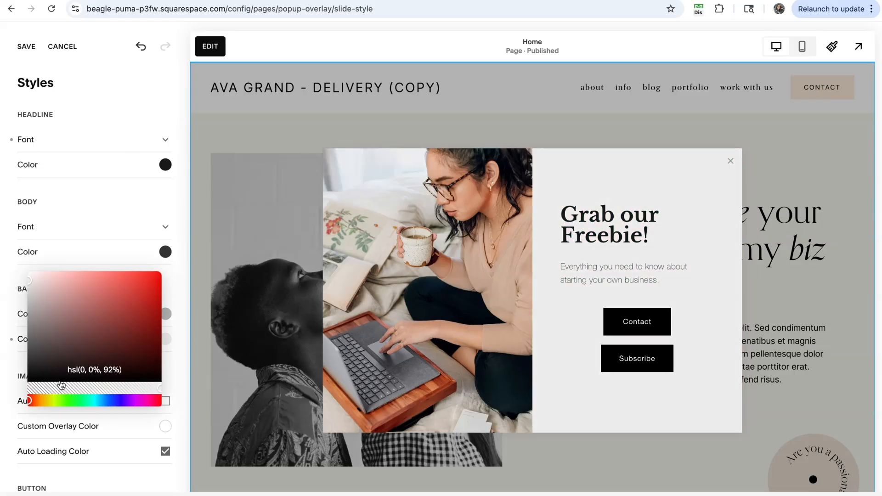
drag(29, 404, 33, 402)
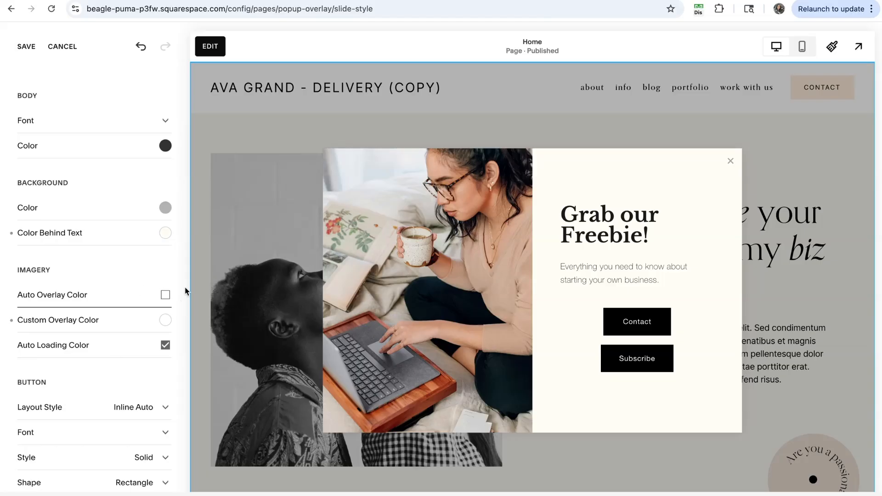
Set the pop-up buttons' layout style to Stacked and check their font options
scroll(180, 284, down, 3)
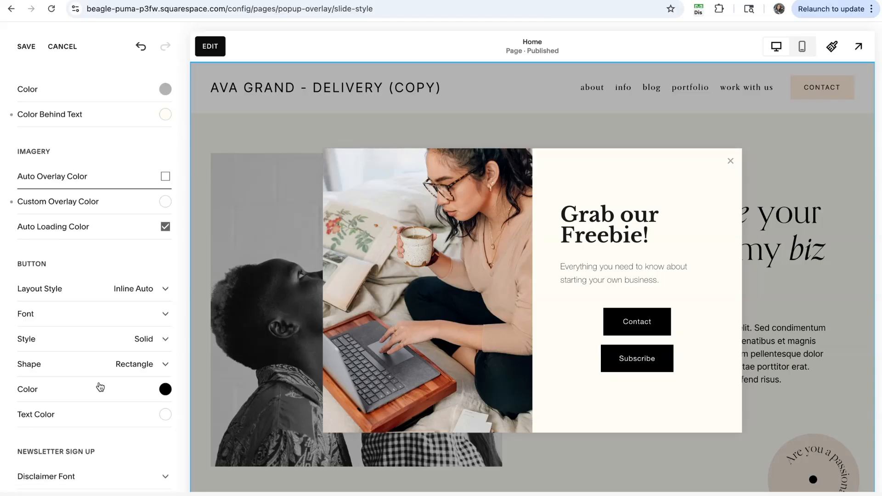
click(153, 288)
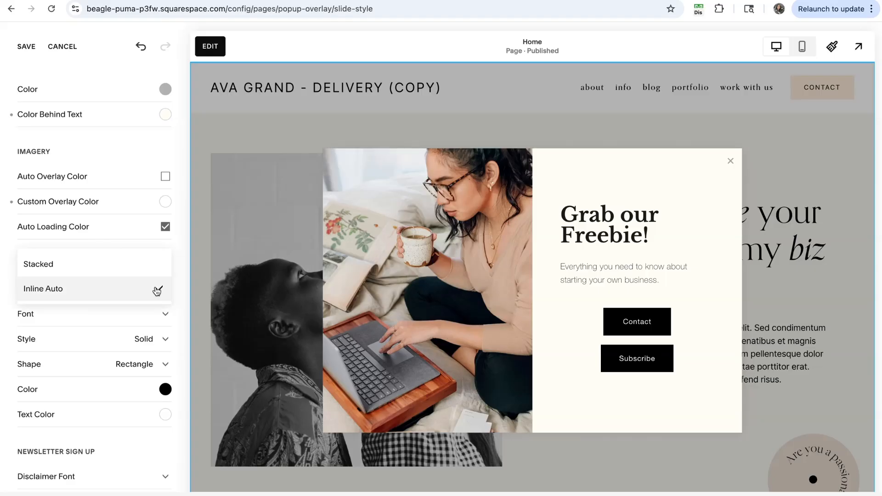
click(73, 266)
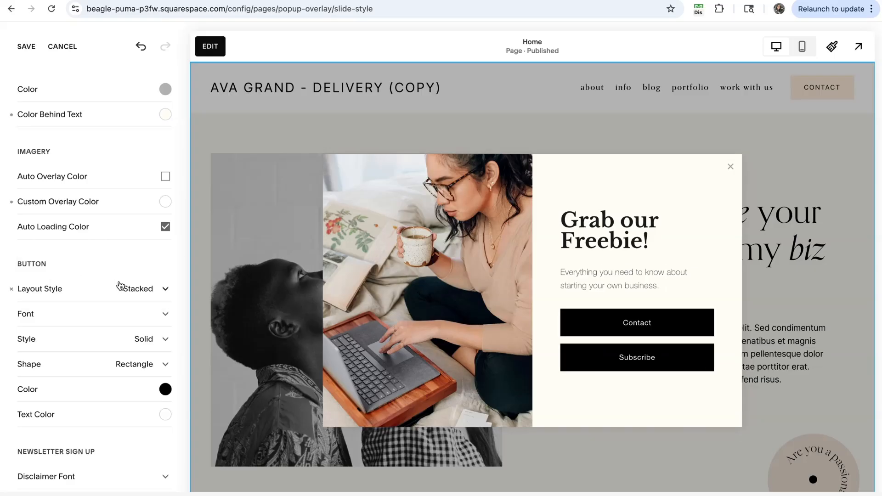
click(155, 312)
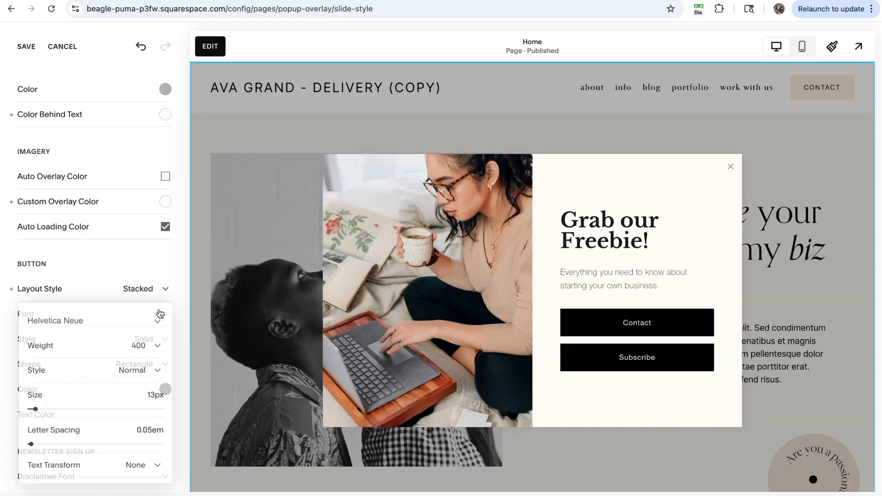
click(187, 323)
Give the pop-up's buttons the Outline style and the Pill shape
scroll(167, 280, down, 2)
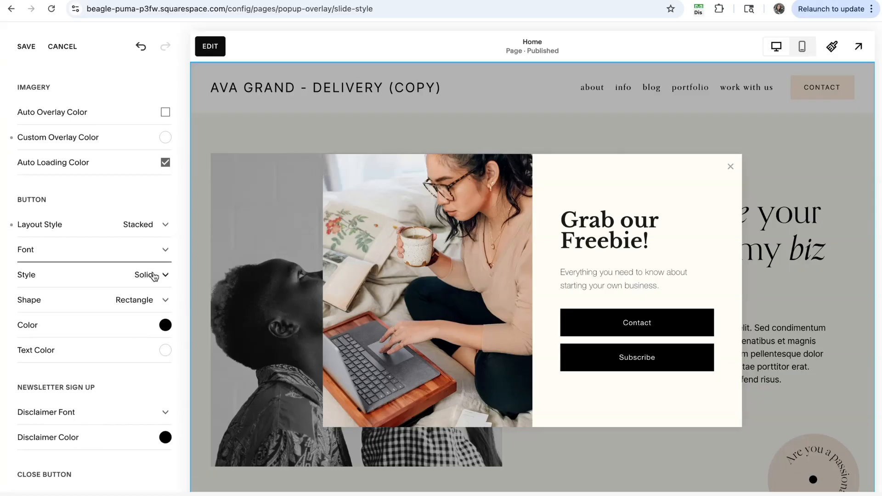
click(154, 275)
click(97, 297)
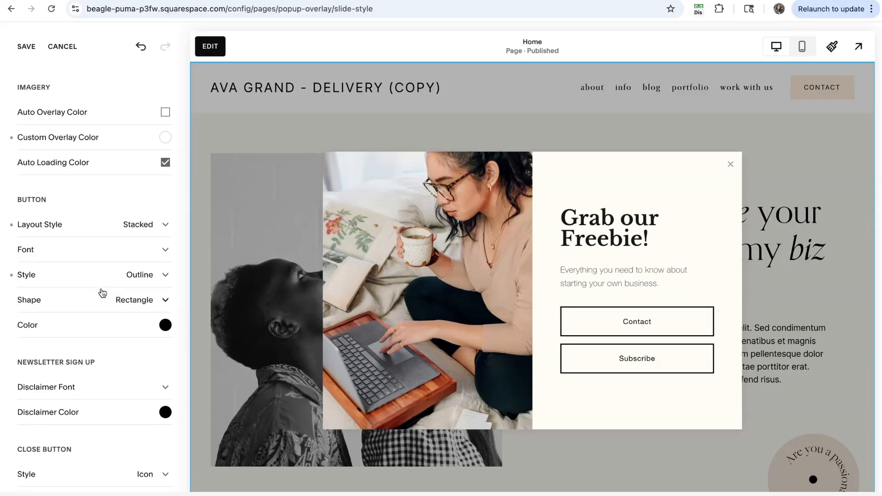
click(128, 302)
click(62, 348)
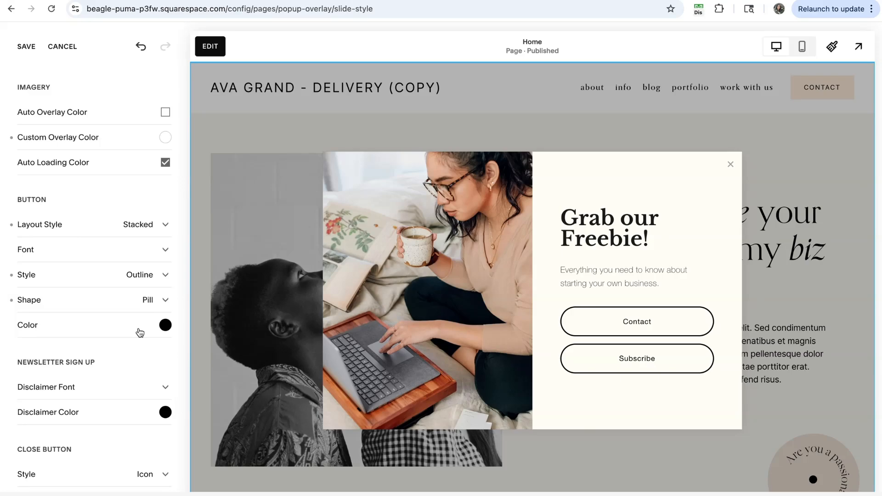
Set the pop-up's close button style to Text
scroll(140, 332, down, 1)
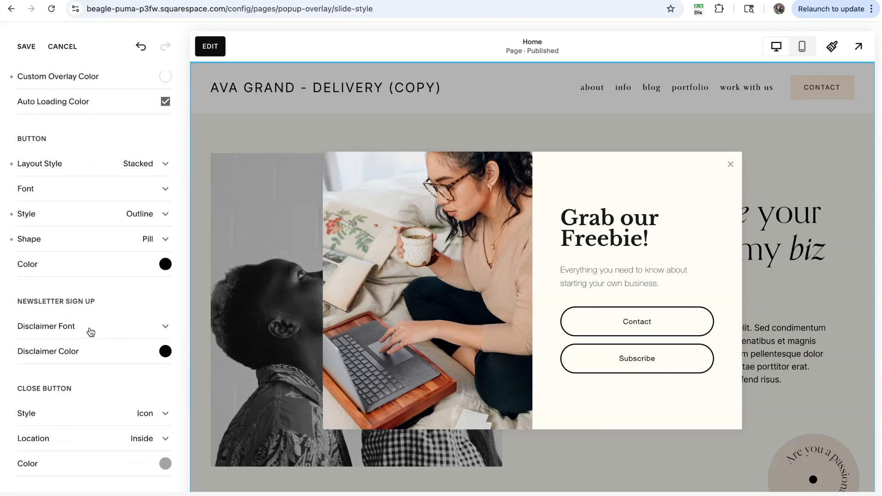
scroll(87, 328, down, 1)
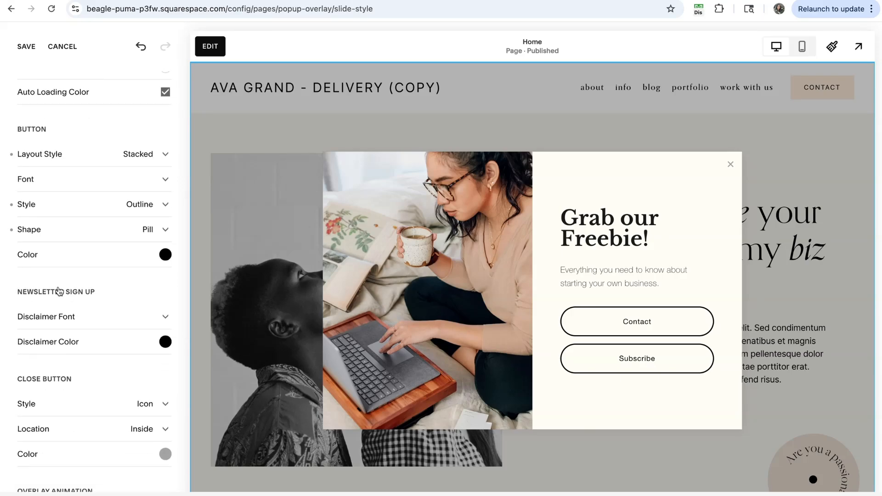
scroll(68, 335, down, 3)
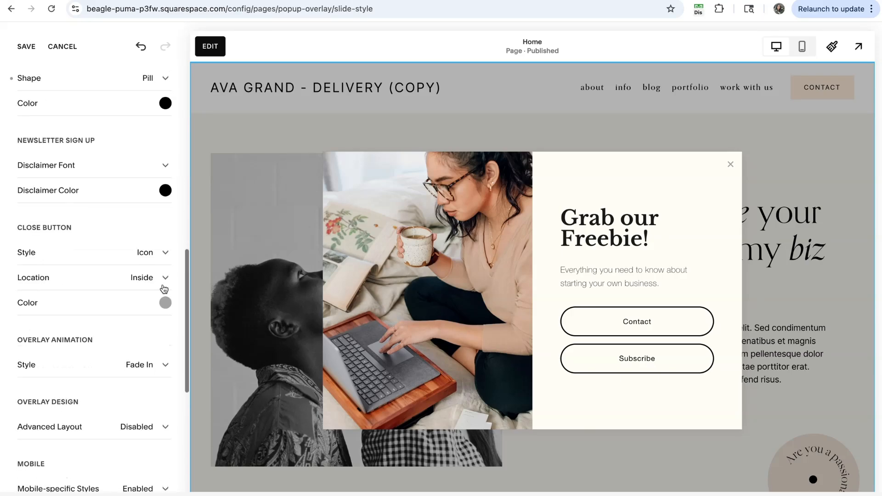
click(164, 253)
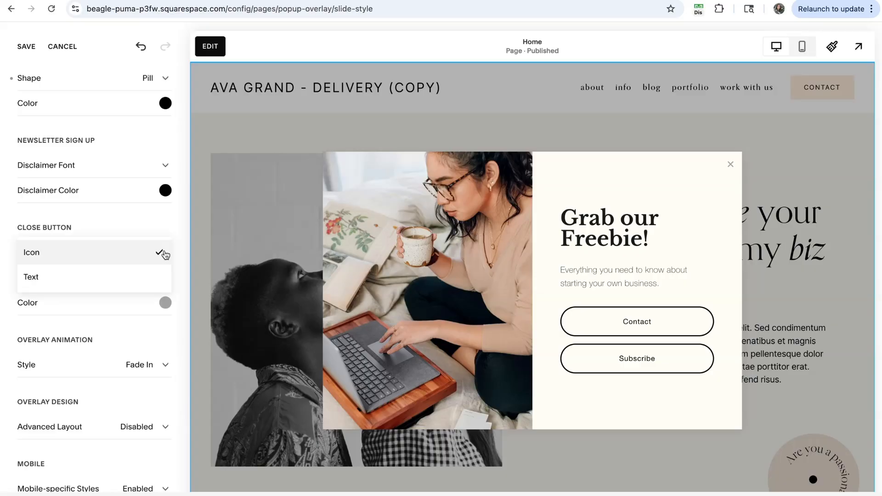
click(94, 274)
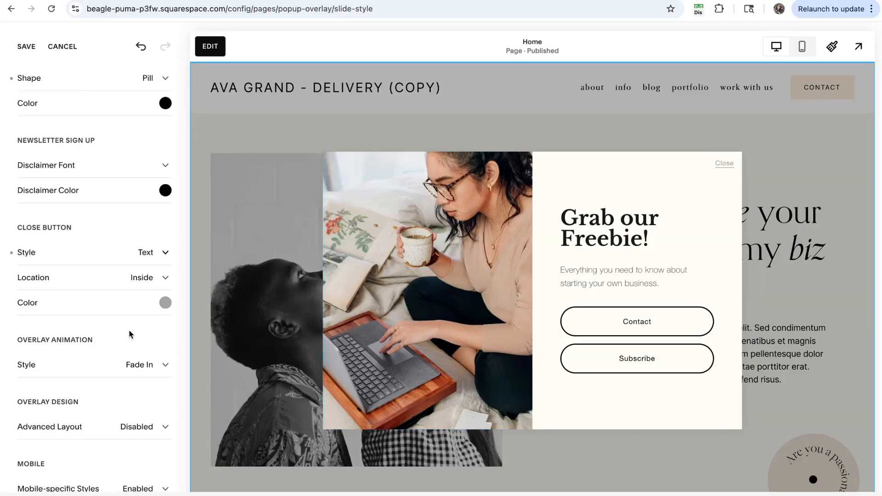
Enable the advanced layout in the pop-up's overlay design
scroll(143, 332, down, 1)
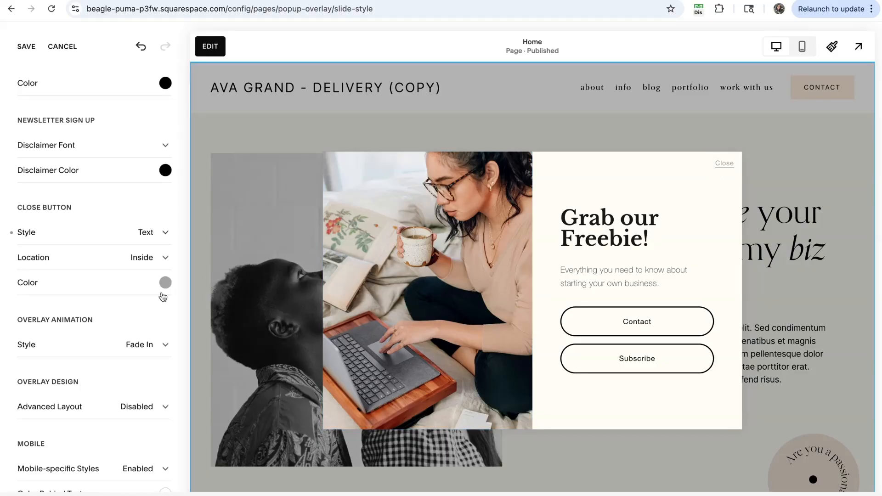
scroll(90, 331, down, 2)
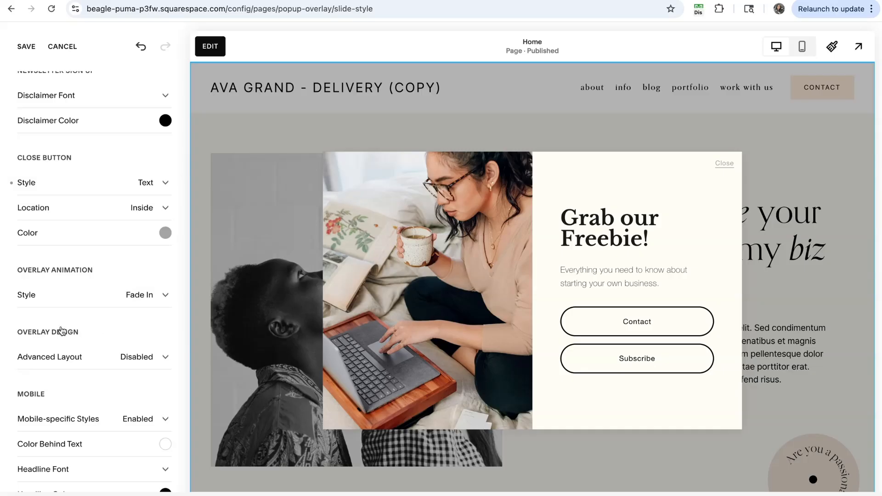
drag(81, 338, 16, 337)
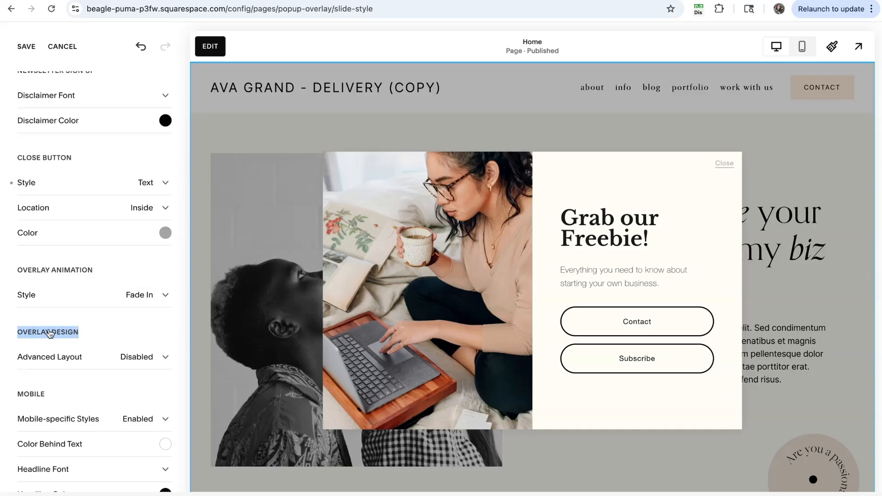
click(93, 338)
scroll(90, 336, down, 1)
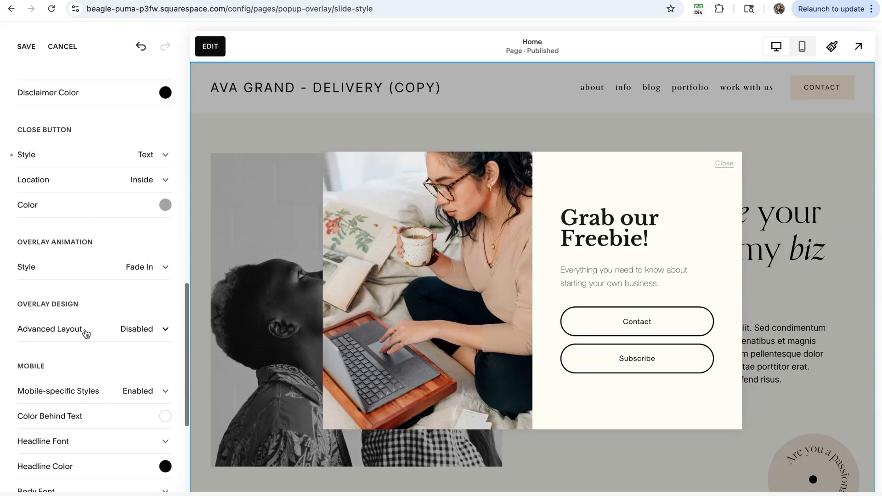
click(166, 331)
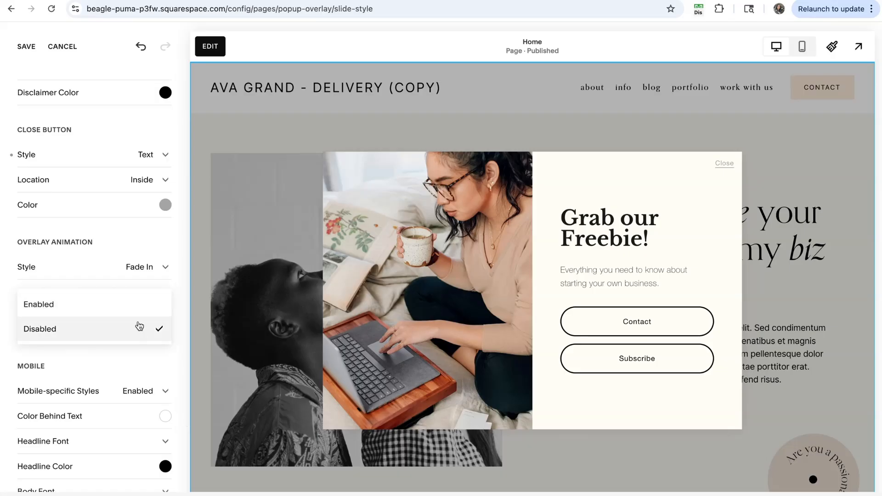
click(40, 304)
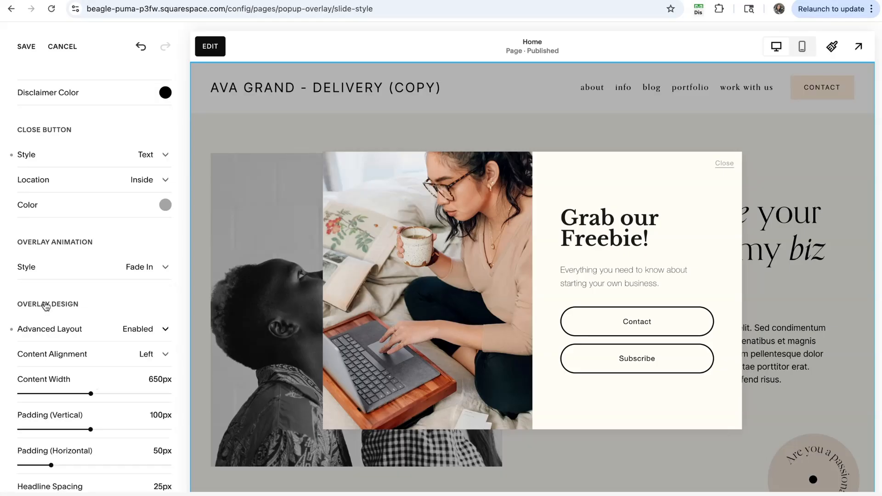
Review the advanced layout options and set the pop-up's content alignment to Center
scroll(97, 285, down, 2)
scroll(104, 321, down, 3)
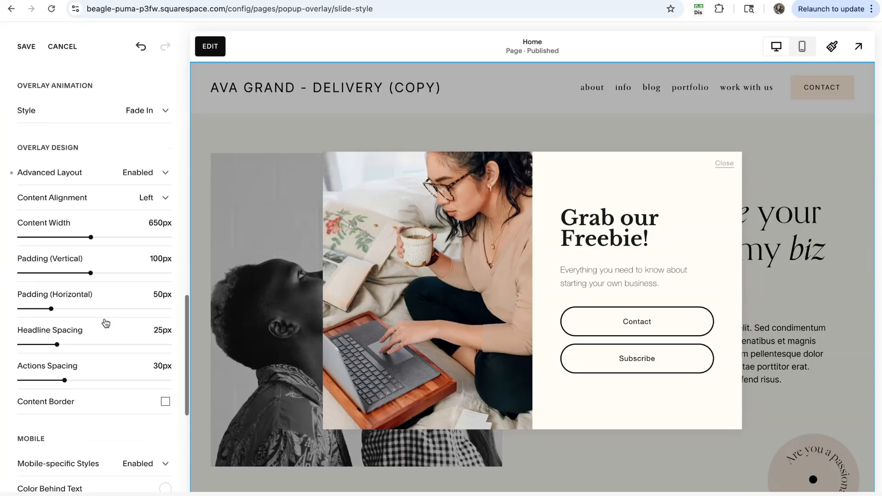
scroll(106, 323, up, 1)
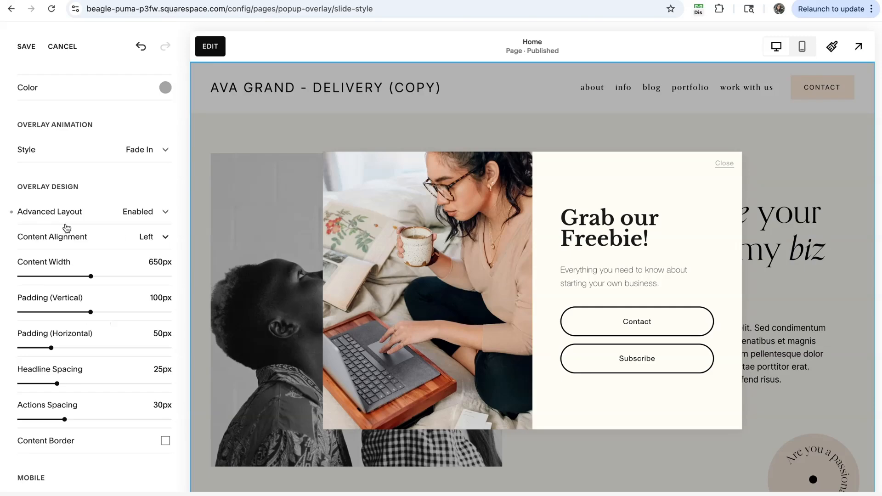
click(162, 239)
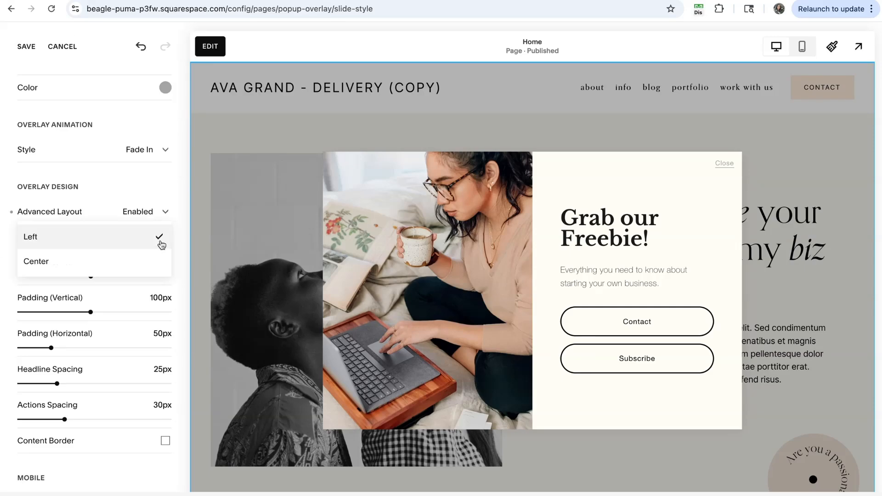
click(61, 268)
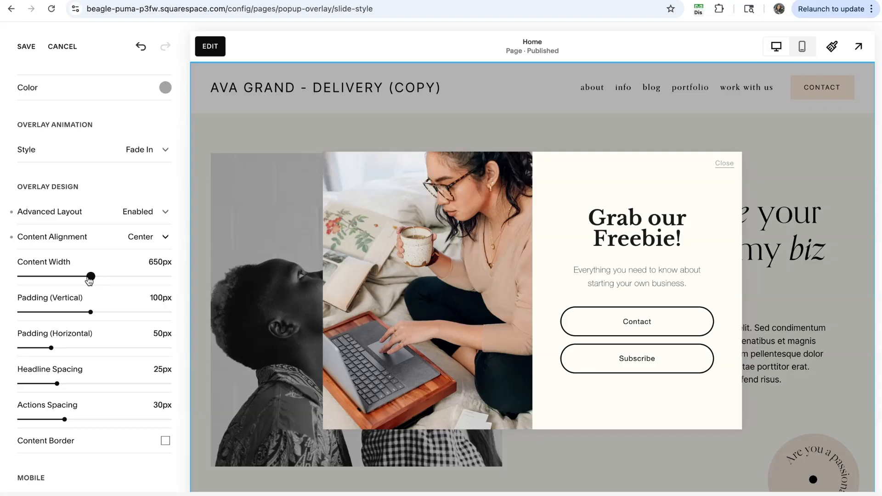
Set the content width to 620px, vertical padding to 104px, horizontal padding to 61px, headline spacing to 22px and actions spacing to 32px
mouse_move(90, 277)
mouse_down()
mouse_move(114, 276)
mouse_move(73, 276)
mouse_move(87, 276)
mouse_up()
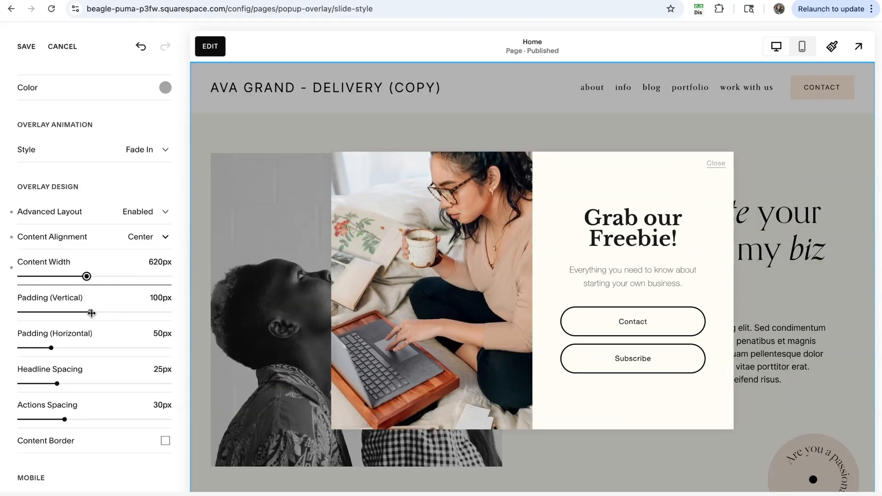
mouse_move(90, 312)
mouse_down()
mouse_move(126, 312)
mouse_move(93, 312)
mouse_up()
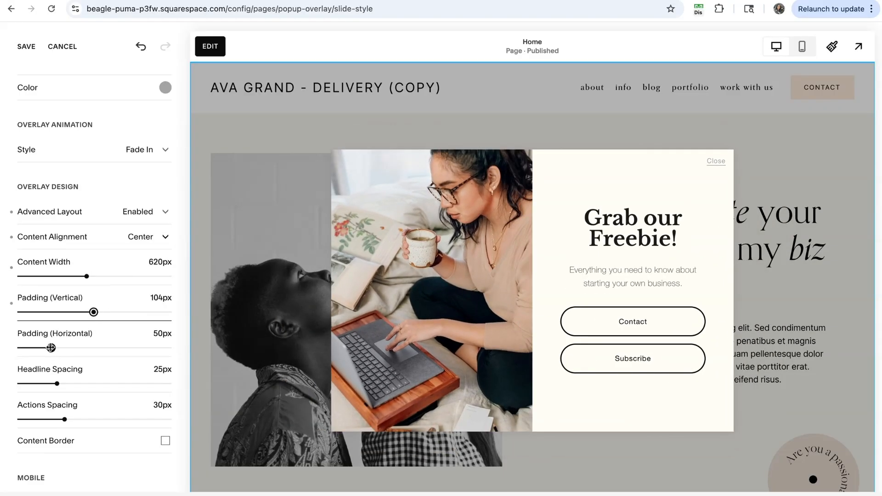
mouse_move(51, 348)
mouse_down()
mouse_move(92, 348)
mouse_move(60, 347)
mouse_up()
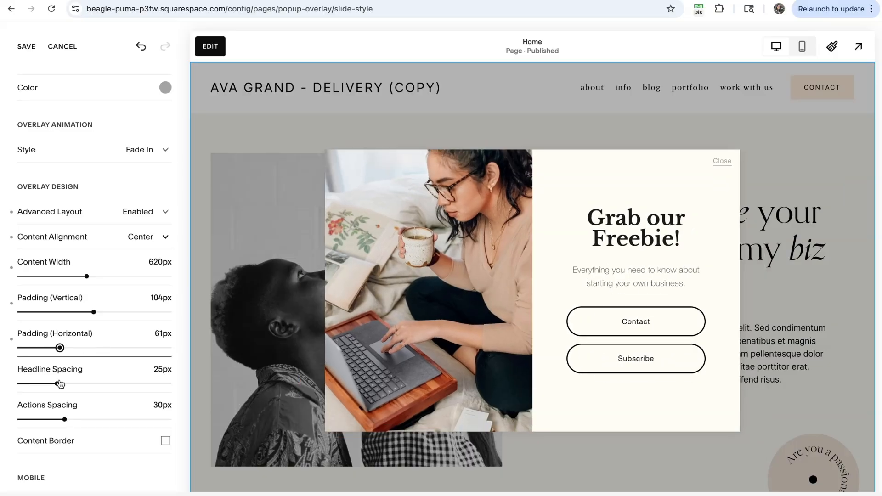
drag(57, 382, 52, 383)
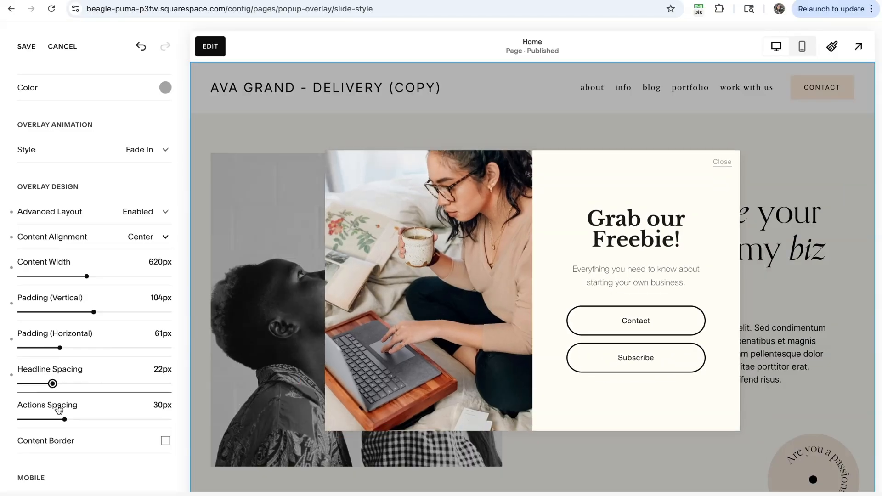
mouse_move(65, 420)
mouse_down()
mouse_move(102, 420)
mouse_move(68, 419)
mouse_up()
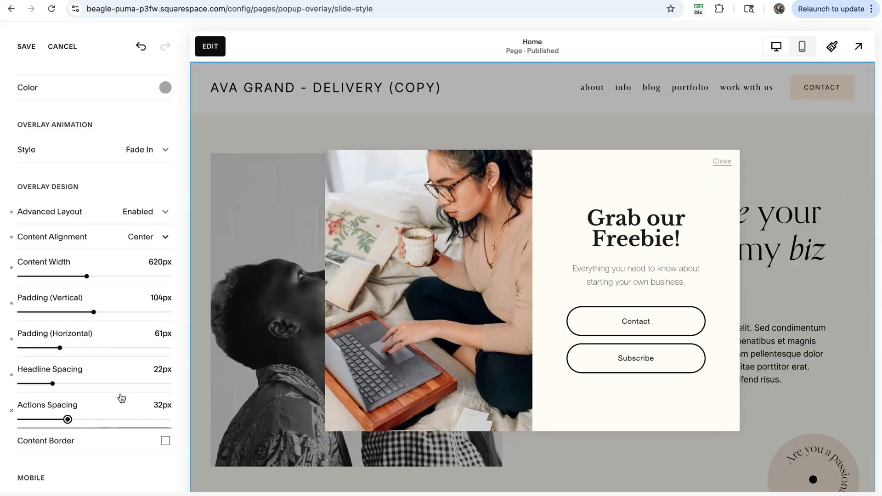
Turn on the content border around the pop-up
scroll(121, 398, down, 3)
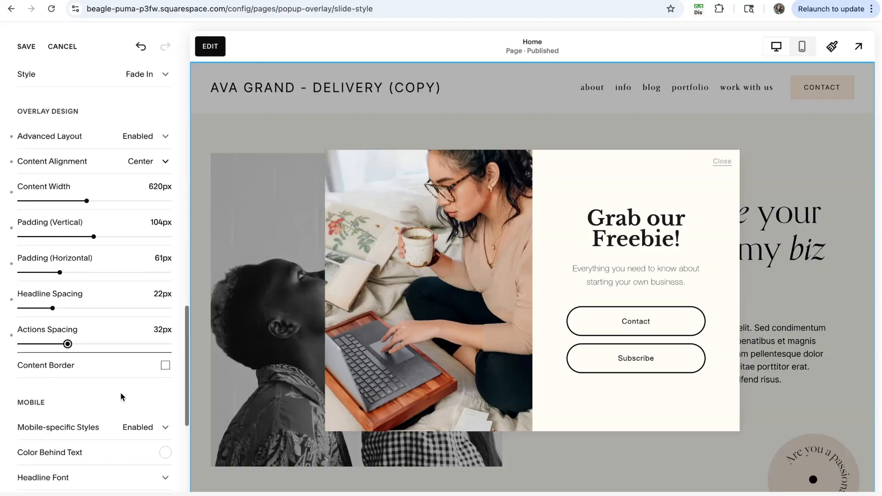
click(166, 365)
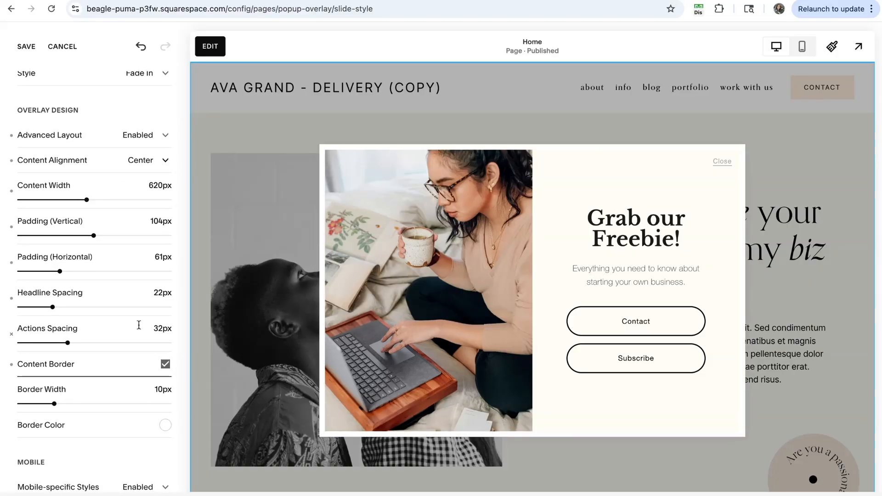
scroll(133, 347, down, 2)
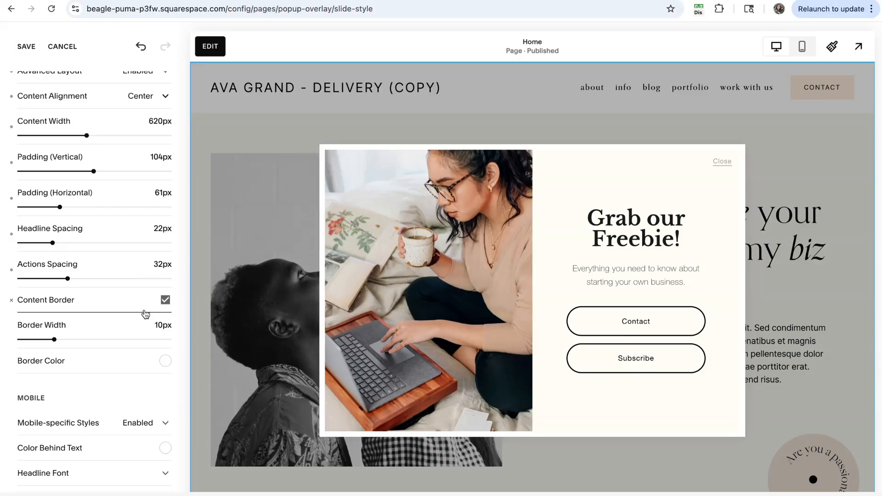
Turn off the pop-up's content border and check the options for mobile-specific styles
click(165, 300)
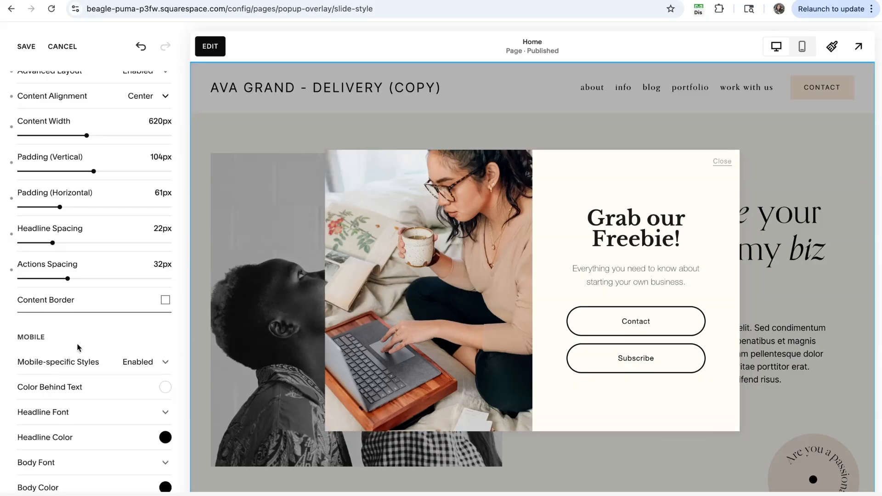
scroll(87, 354, down, 1)
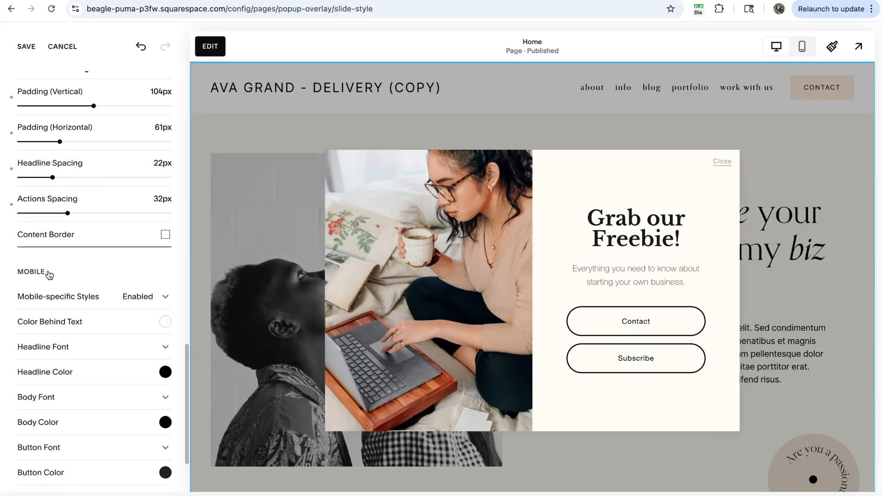
drag(47, 275, 20, 275)
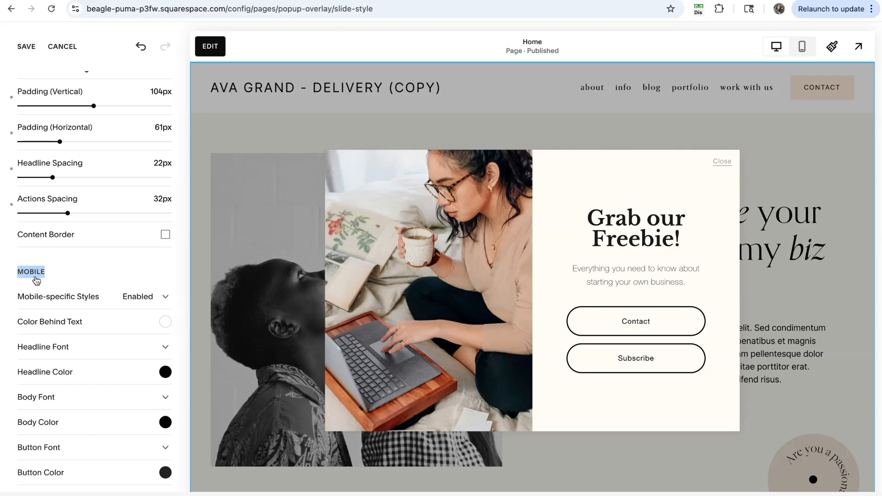
scroll(40, 279, down, 1)
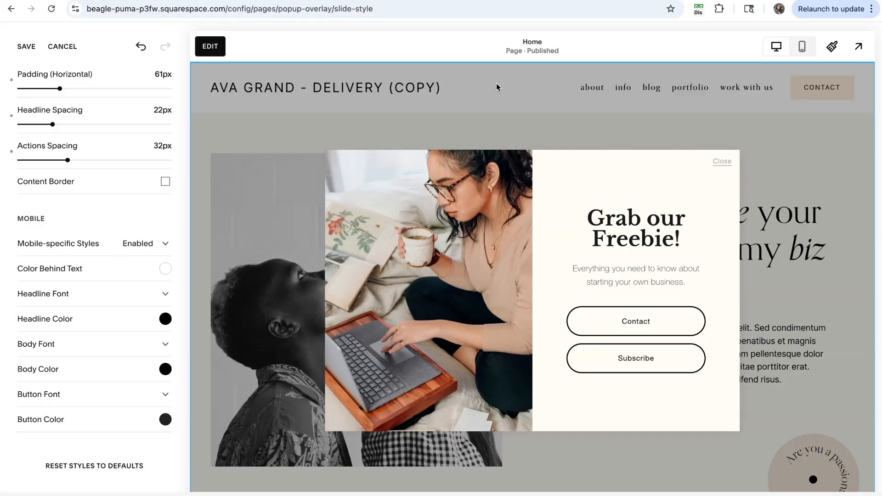
click(165, 249)
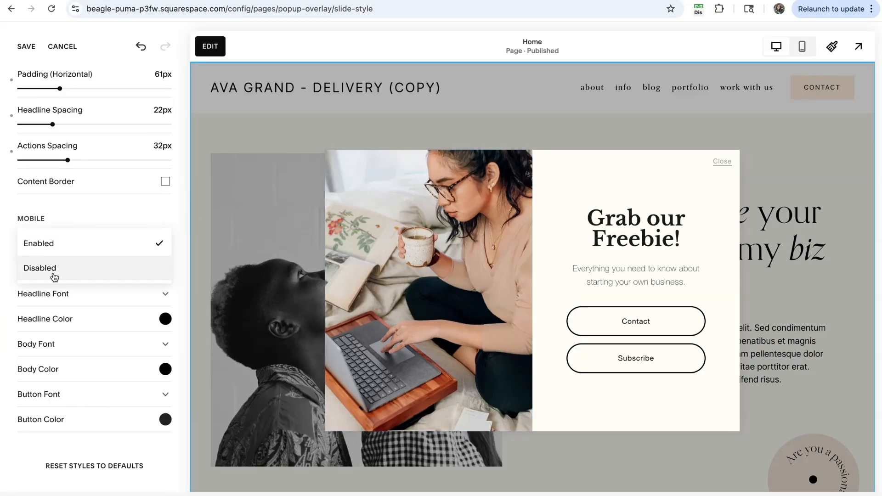
click(179, 259)
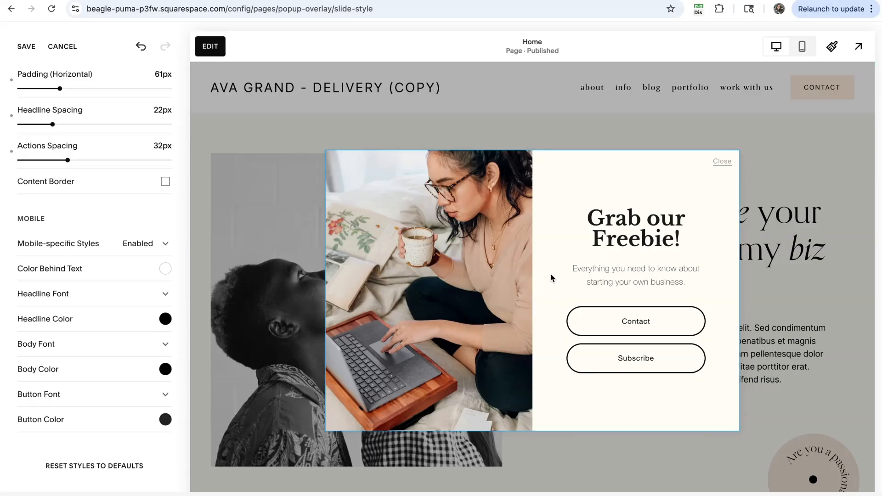
Preview the pop-up in the site's mobile view
click(802, 49)
scroll(523, 195, down, 2)
scroll(524, 194, up, 2)
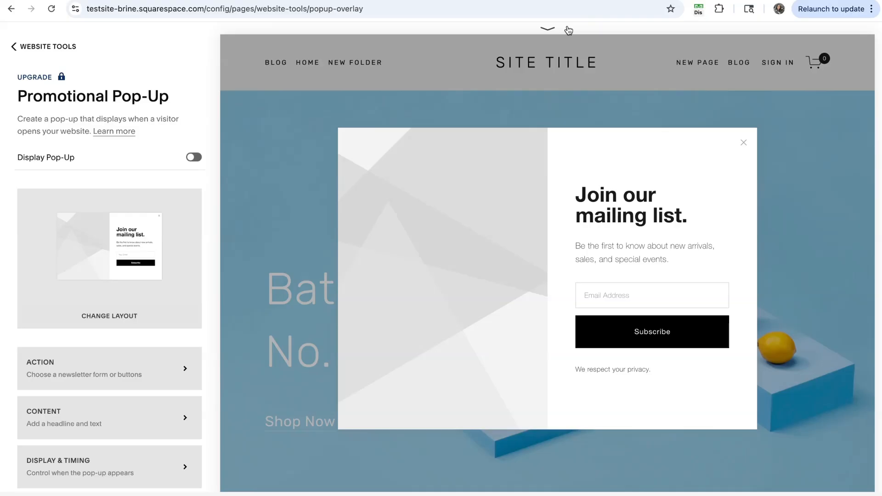
Switch to the testsite-brine site and preview its promotional pop-up at phone size
click(542, 31)
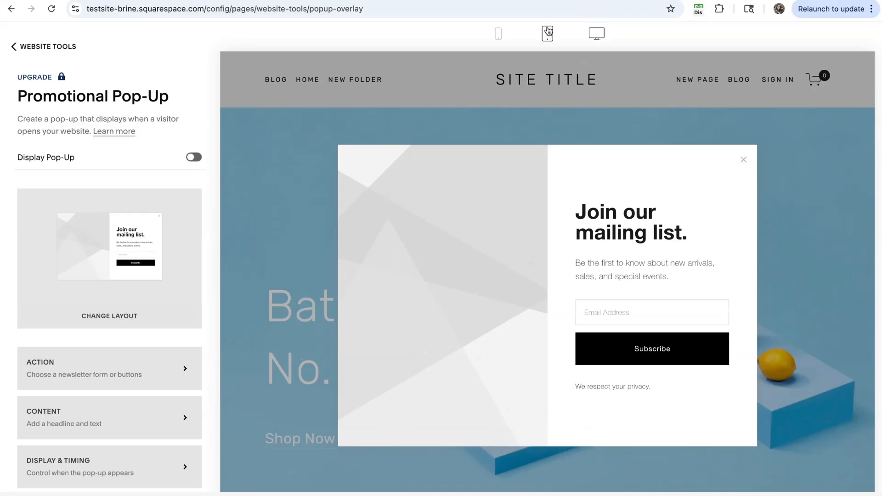
click(500, 35)
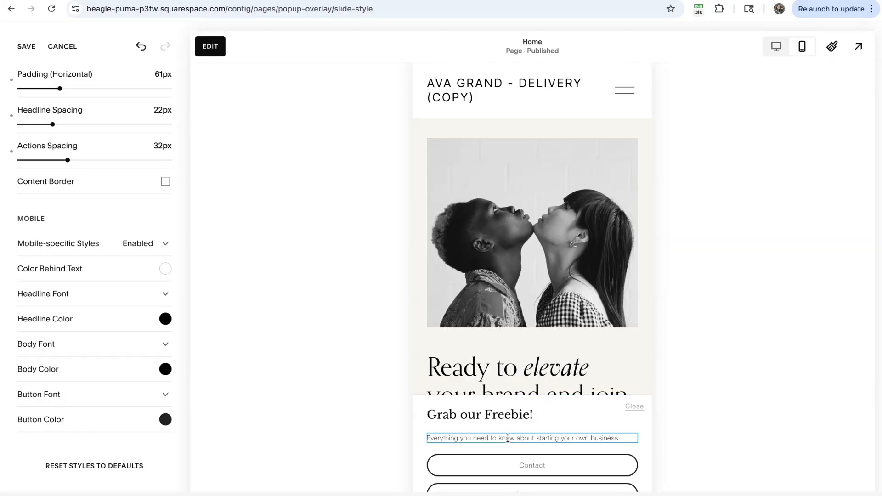
On the Ava Grand site, set the mobile color behind the pop-up's text to a pale cream
drag(49, 221, 21, 222)
click(51, 222)
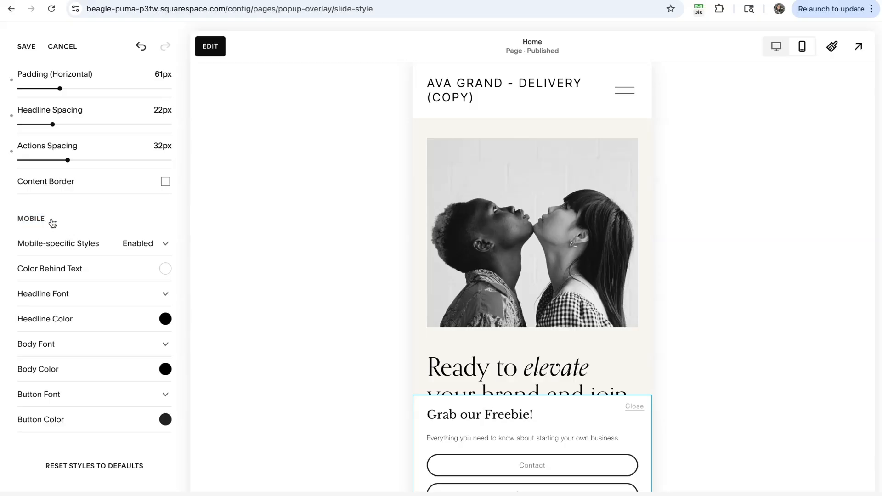
click(164, 271)
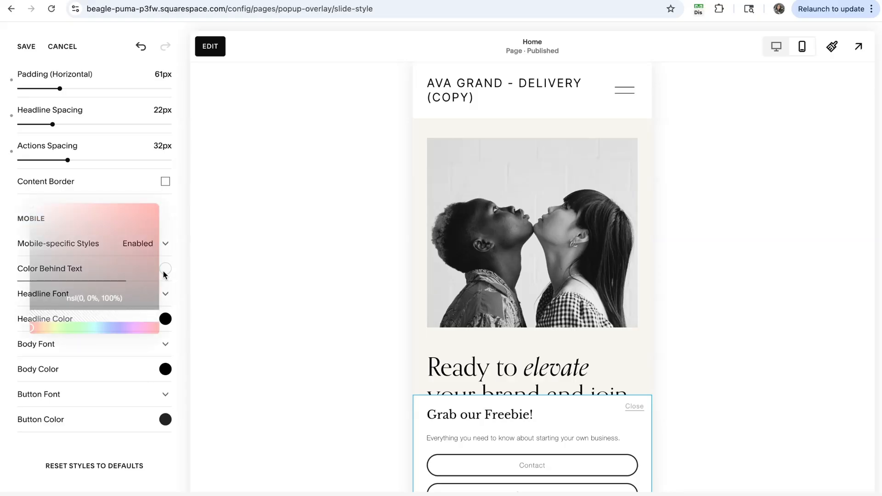
mouse_move(32, 204)
mouse_down()
mouse_move(67, 210)
mouse_move(30, 206)
mouse_up()
drag(30, 331, 46, 331)
drag(33, 205, 22, 208)
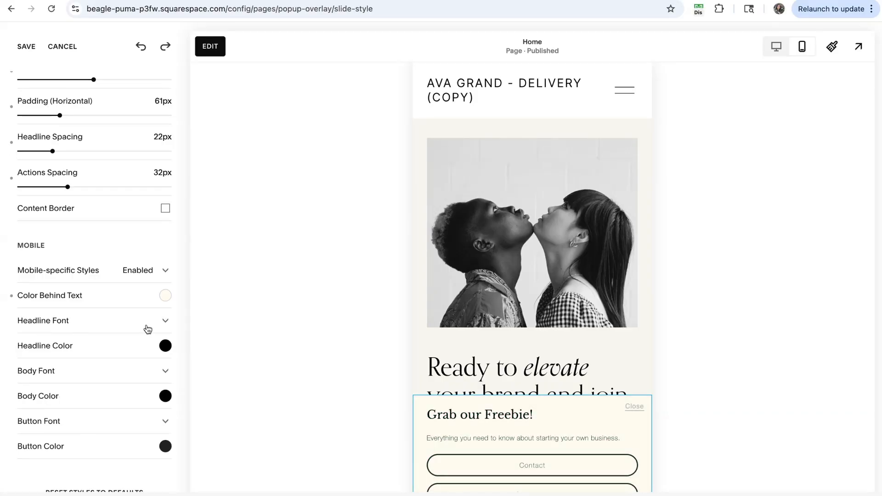
Set the mobile headline font weight to 800
click(147, 329)
click(158, 332)
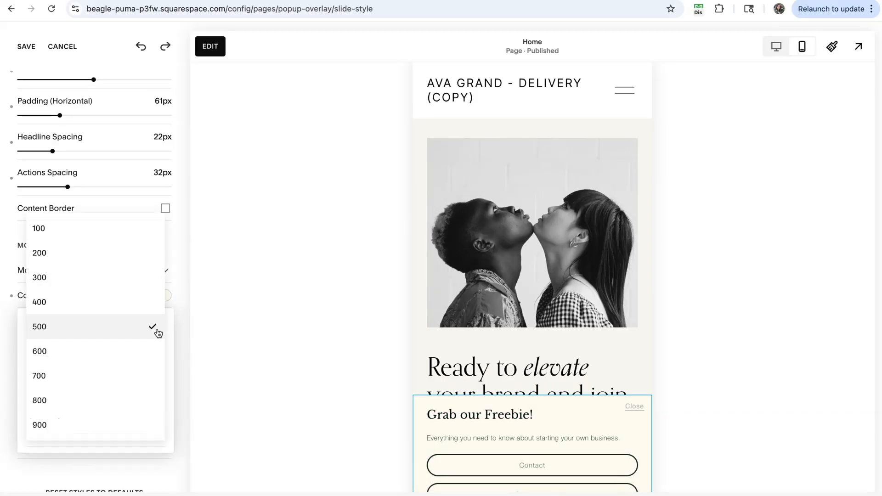
click(67, 399)
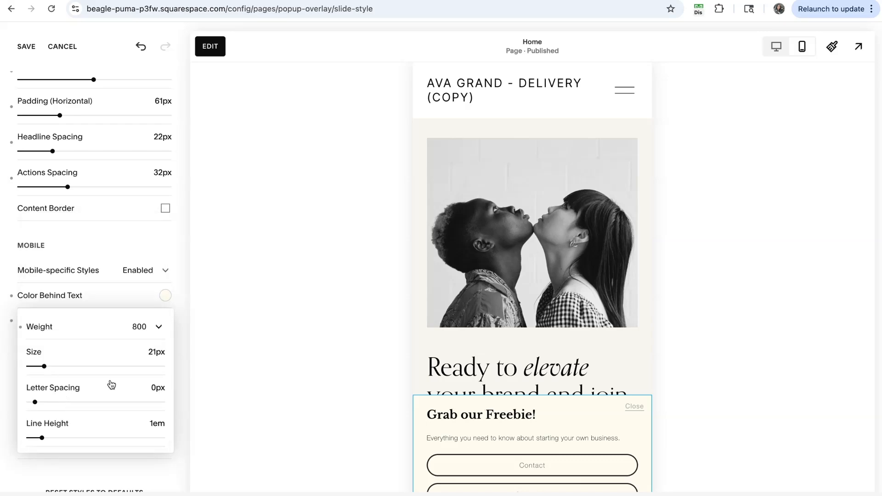
Try a mobile headline size of 33px and undo the size change
drag(44, 366, 58, 366)
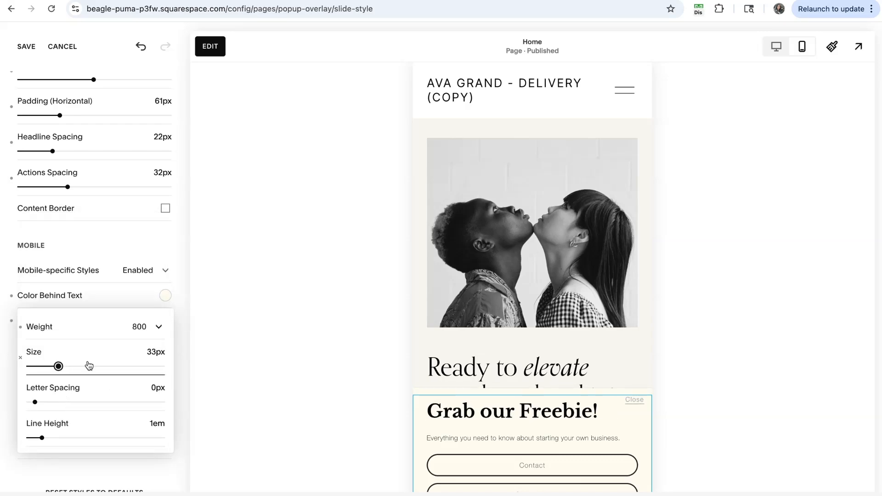
click(186, 367)
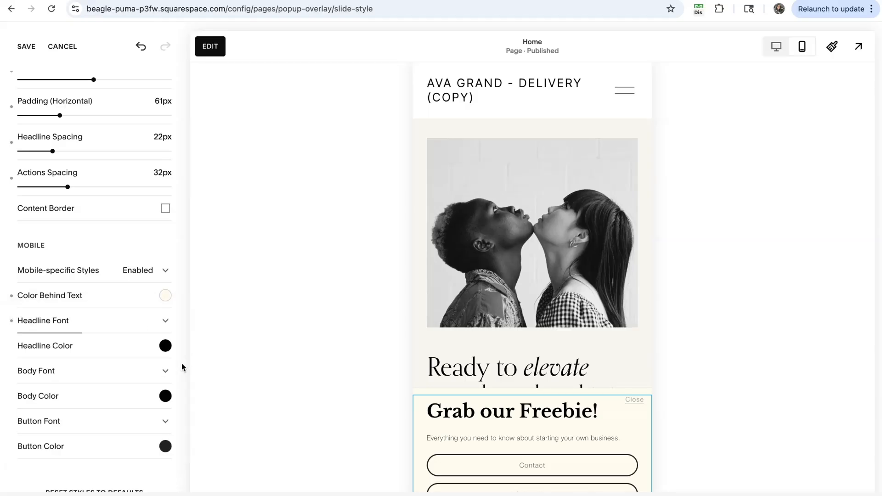
click(145, 373)
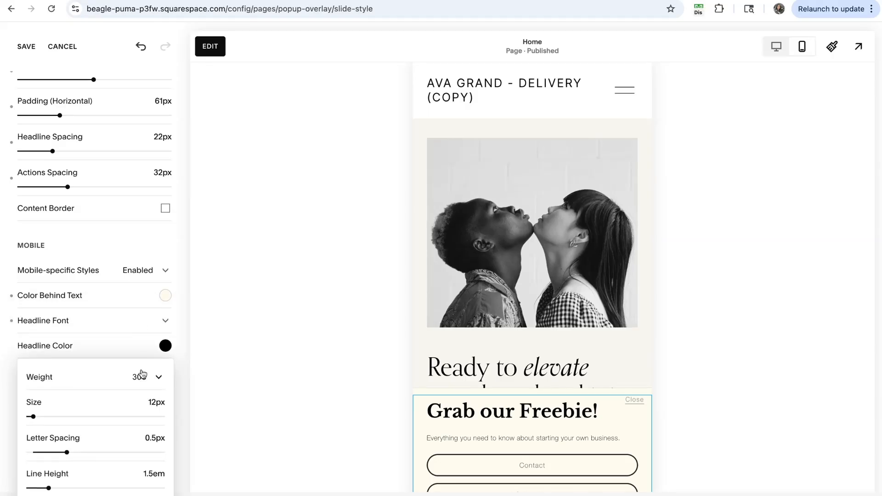
click(189, 390)
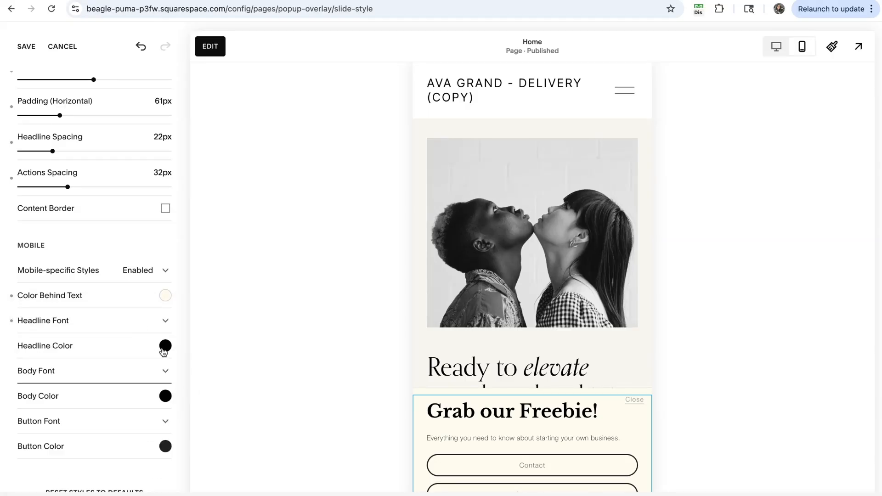
scroll(126, 339, down, 1)
key(ctrl+z)
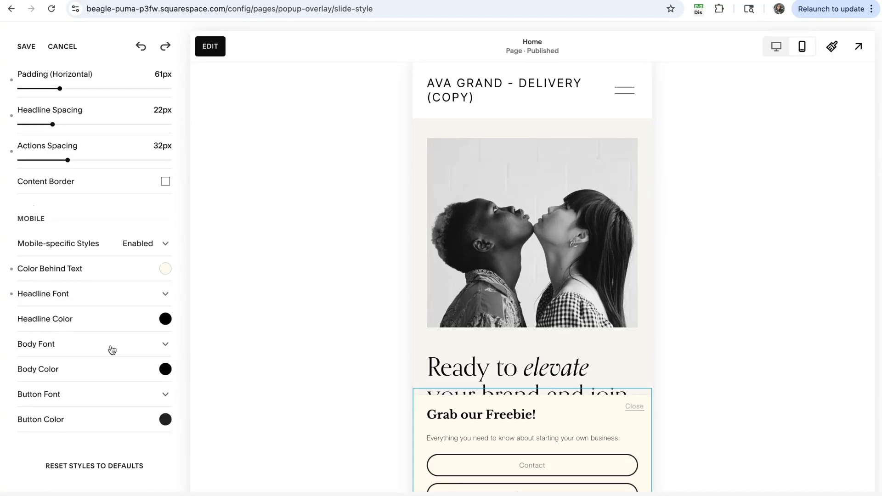
Set the mobile button font weight to 800 and its size to 16px, and check the mobile button color
click(124, 401)
click(147, 402)
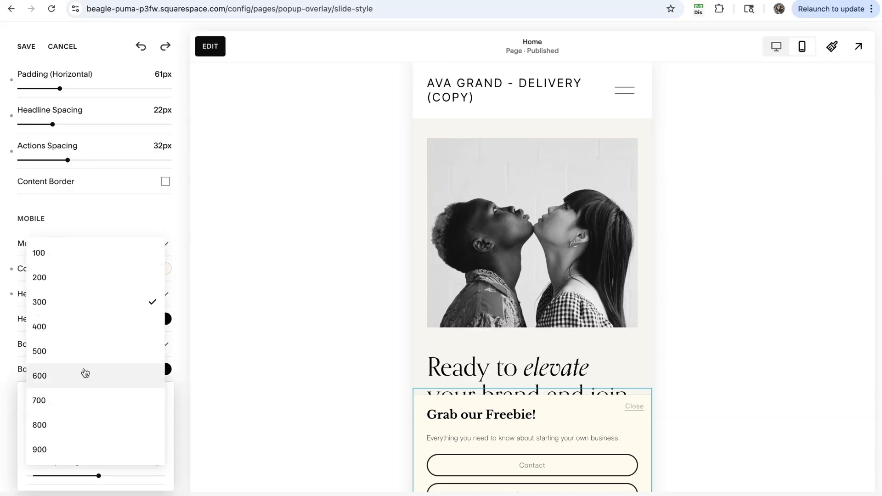
click(79, 425)
mouse_move(33, 440)
mouse_down()
mouse_move(48, 440)
mouse_move(37, 440)
mouse_up()
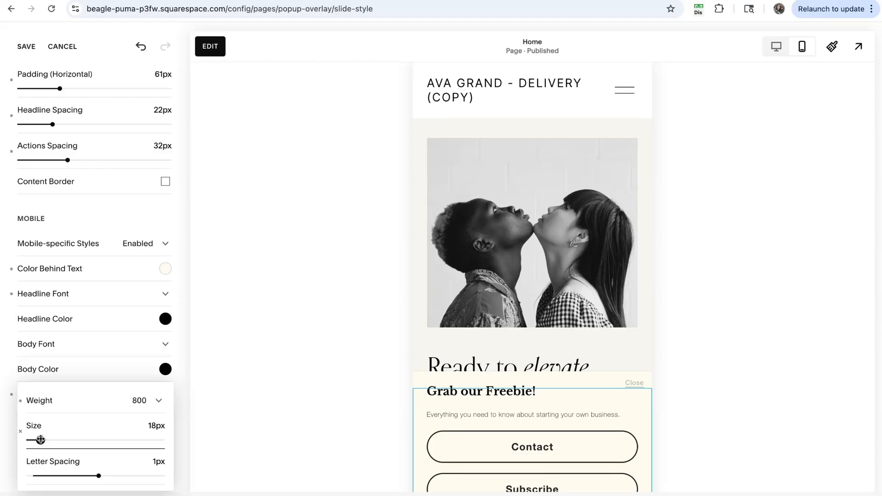
click(181, 416)
click(165, 421)
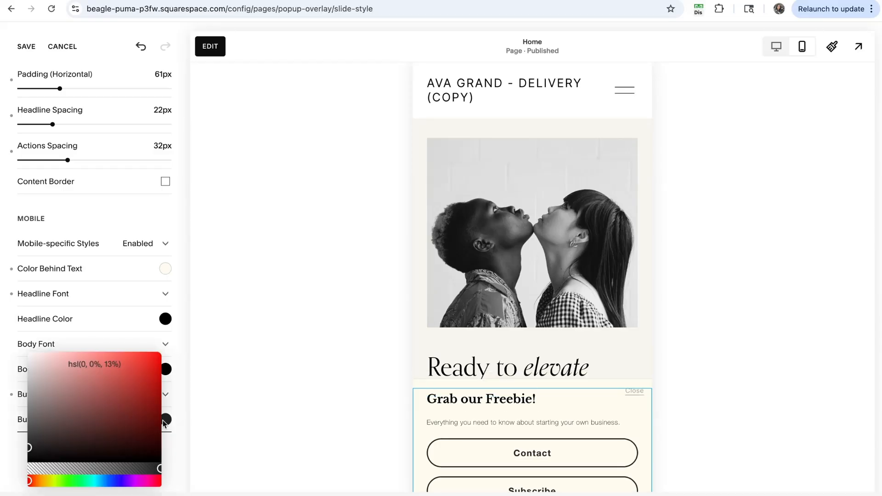
click(184, 396)
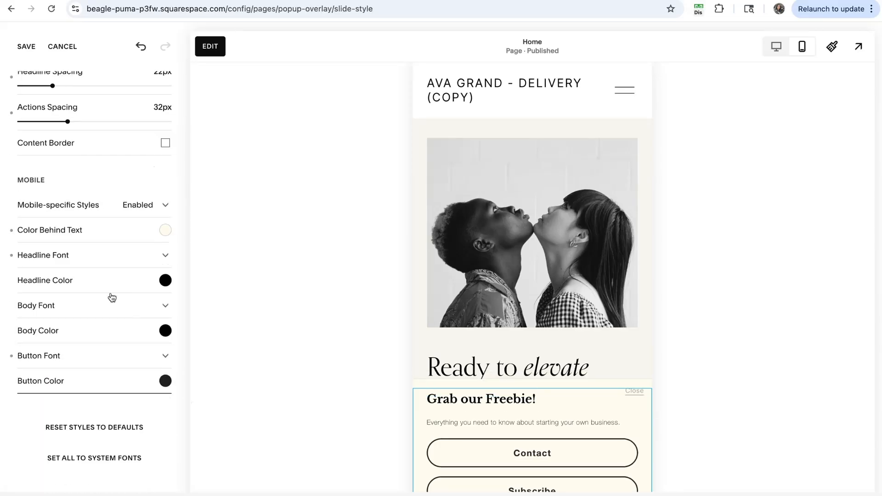
Return the preview to desktop view and save the pop-up's styles
scroll(117, 302, up, 15)
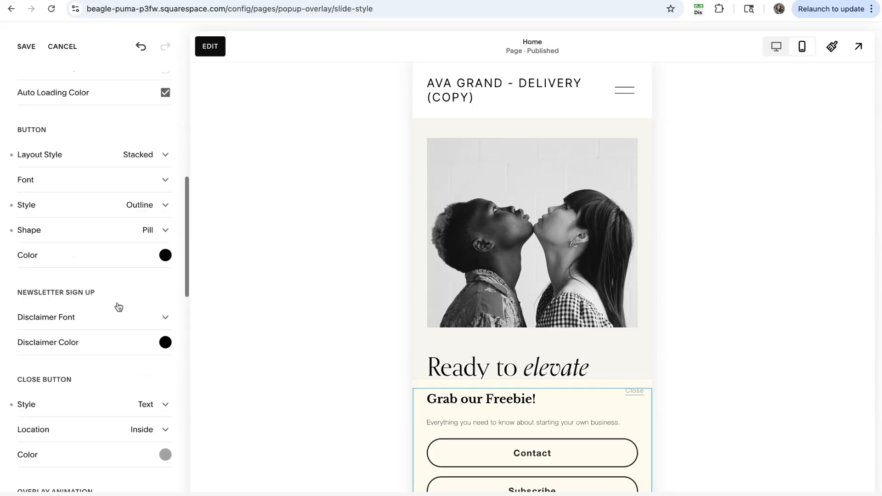
scroll(118, 306, up, 8)
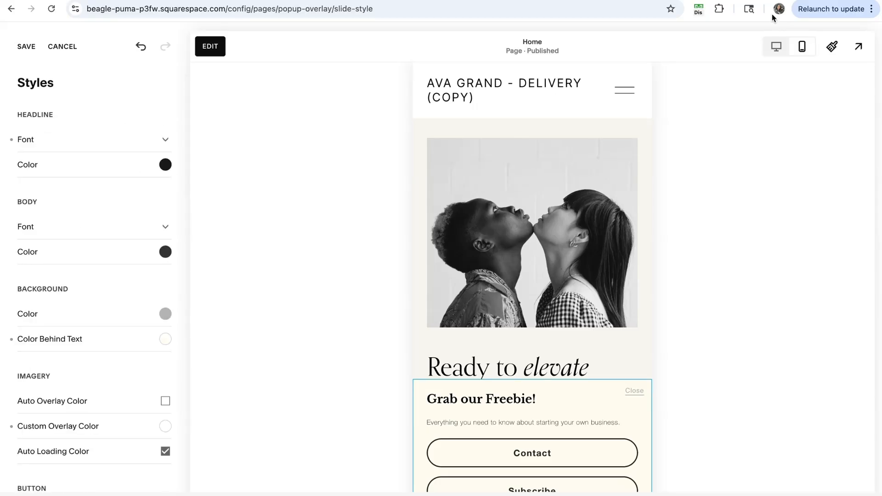
click(776, 47)
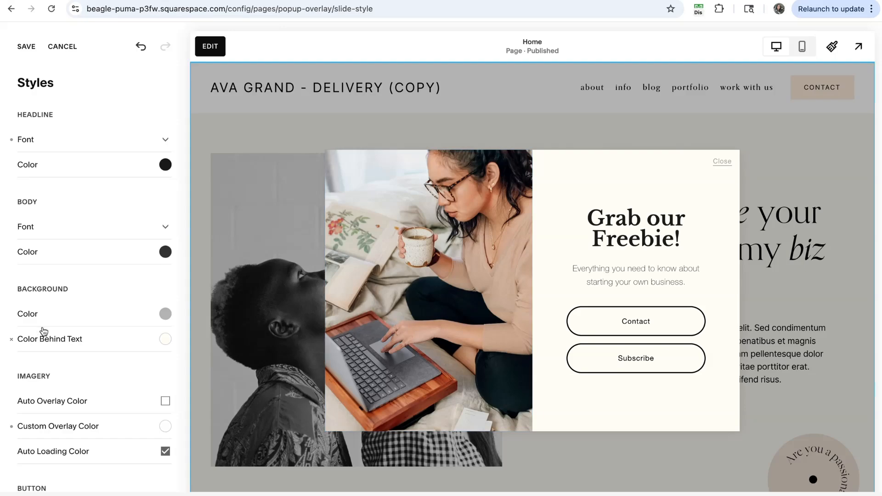
click(25, 51)
Return to the promotional pop-up's main settings, turn on its display, and save
click(55, 48)
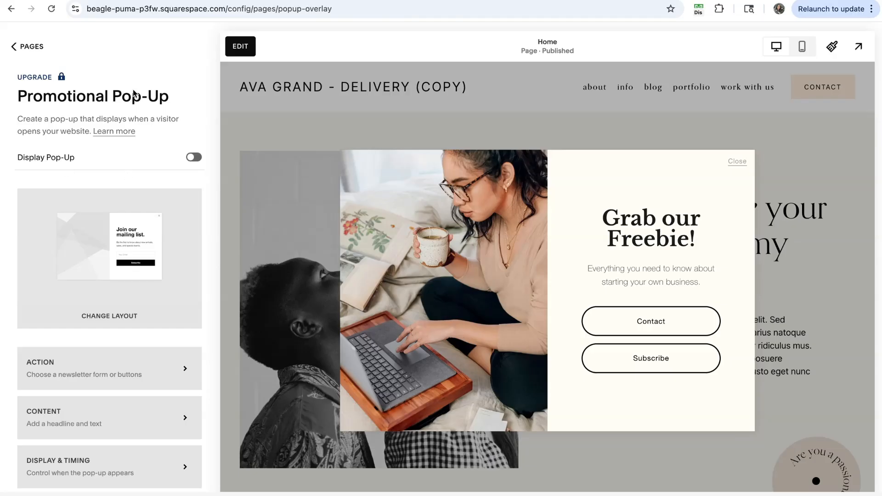
click(193, 158)
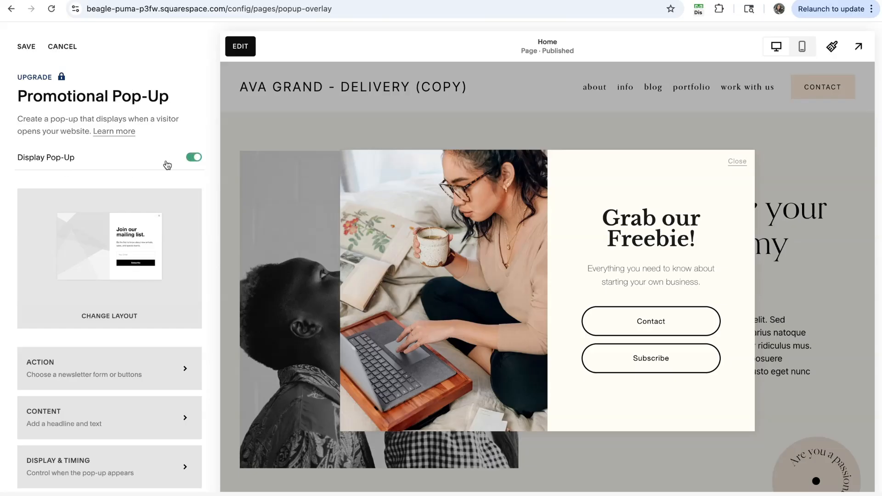
click(26, 47)
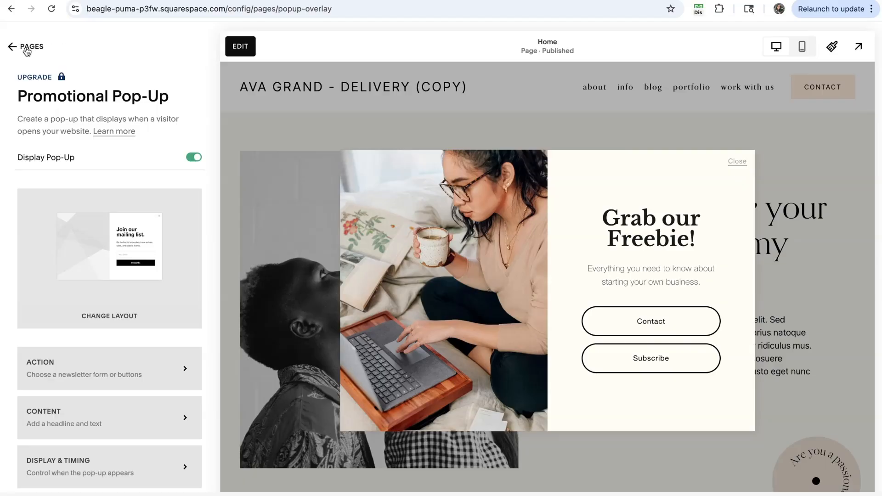